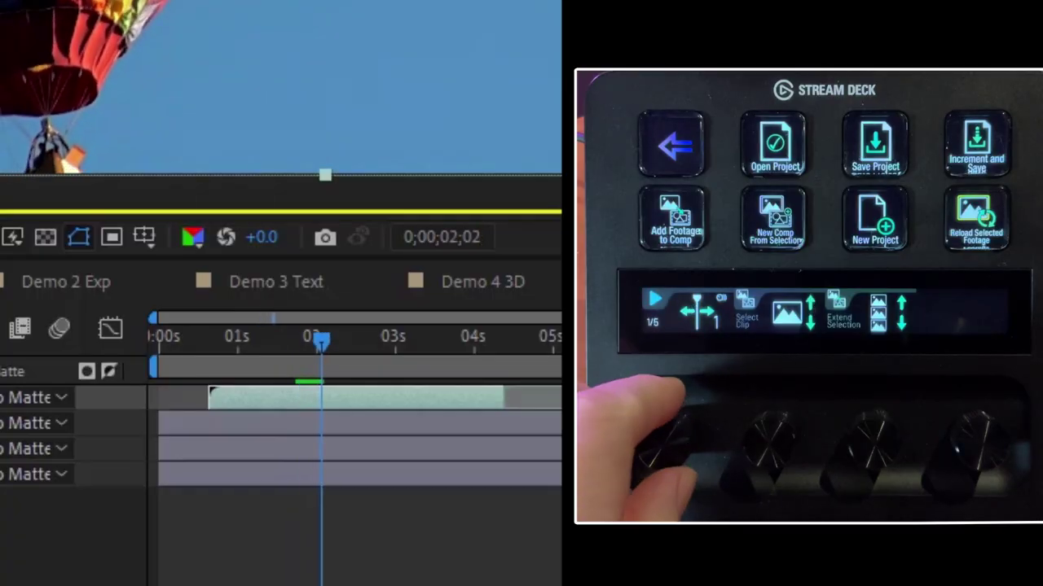
# Step: Move the selection through the items listed in the Project panel
pyautogui.press('Up')
pyautogui.press('Up')
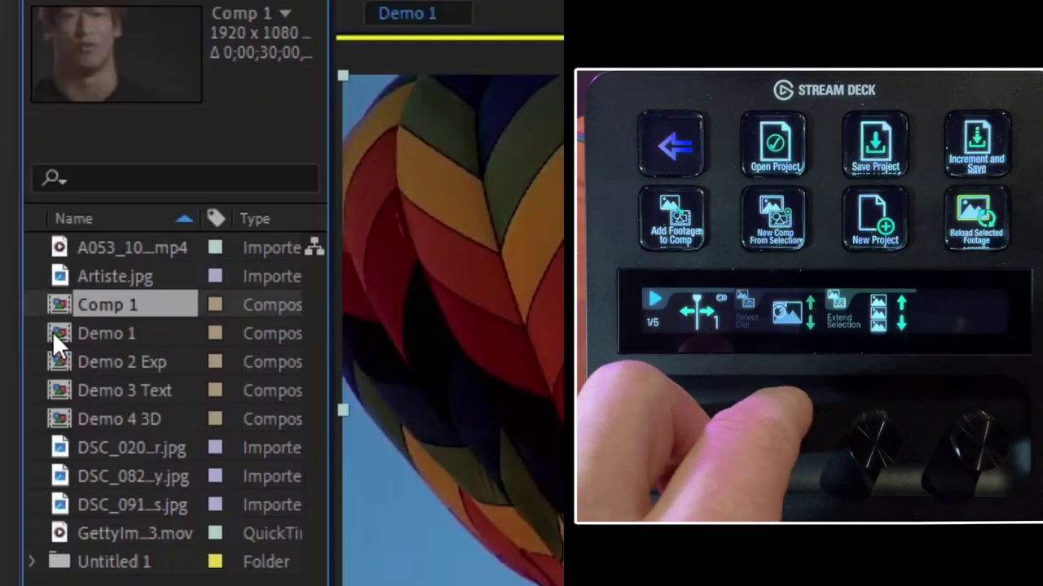
pyautogui.press('Down')
pyautogui.press('Down')
pyautogui.press('Down')
pyautogui.press('Down')
pyautogui.press('Down')
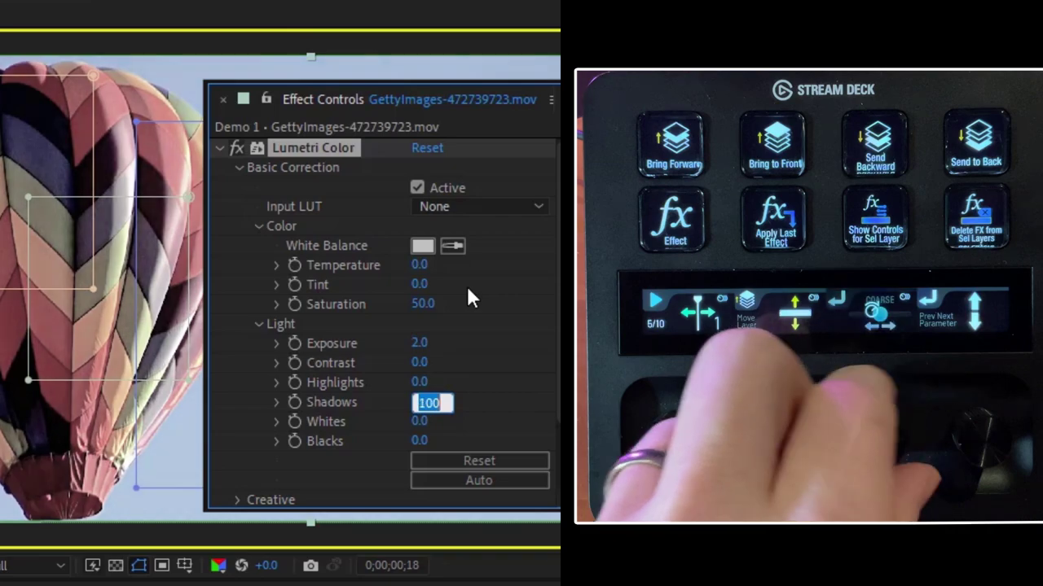
# Step: Move the value focus backward through the Lumetri Color parameters, starting from Shadows
pyautogui.hotkey('shift', 'Tab')
pyautogui.hotkey('shift', 'Tab')
pyautogui.hotkey('shift', 'Tab')
pyautogui.hotkey('shift', 'Tab')
pyautogui.hotkey('shift', 'Tab')
pyautogui.hotkey('shift', 'Tab')
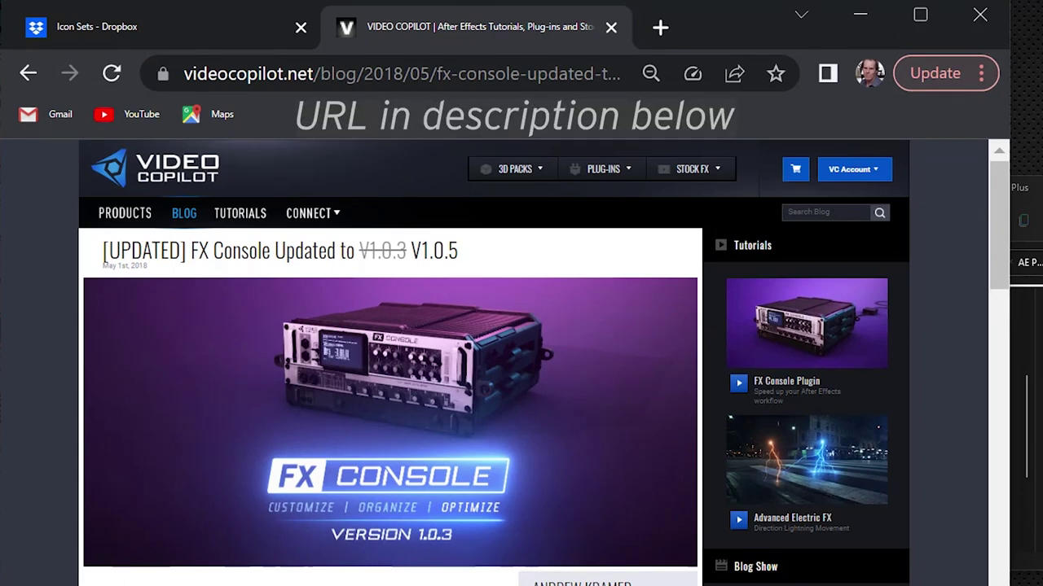
# Step: Look over the Video Copilot blog page about the FX Console update
pyautogui.scroll(-20, 389, 533)
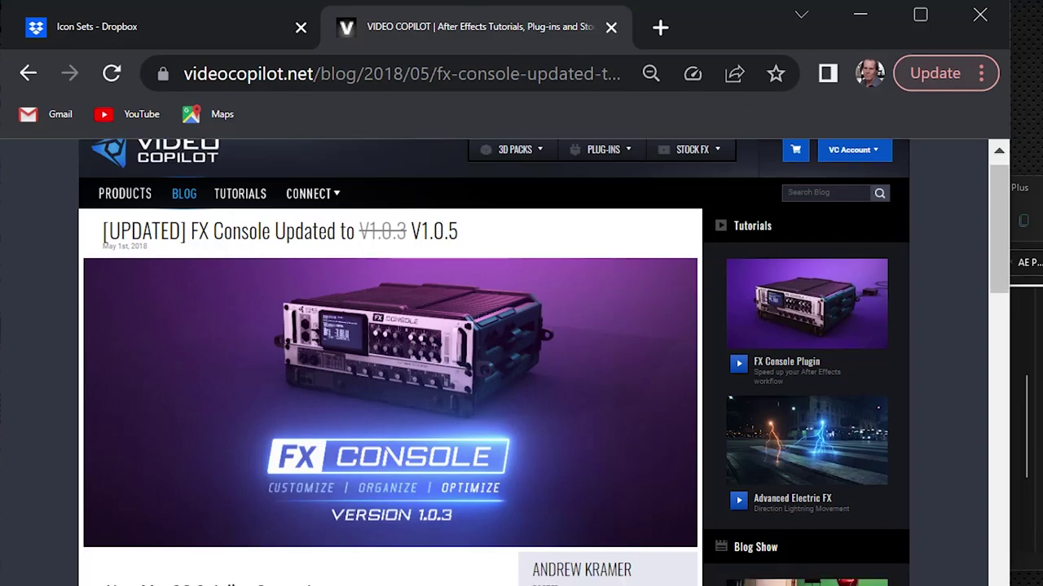
pyautogui.scroll(6, 388, 534)
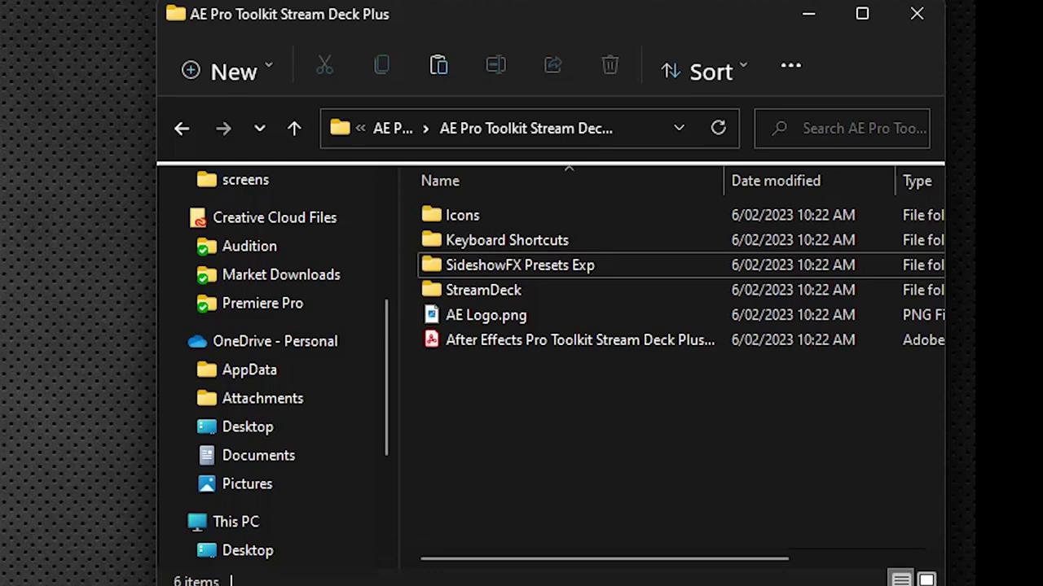
# Step: Open the Win folder inside Keyboard Shortcuts in the AE Pro Toolkit Stream Deck Plus folder
pyautogui.click(470, 249)
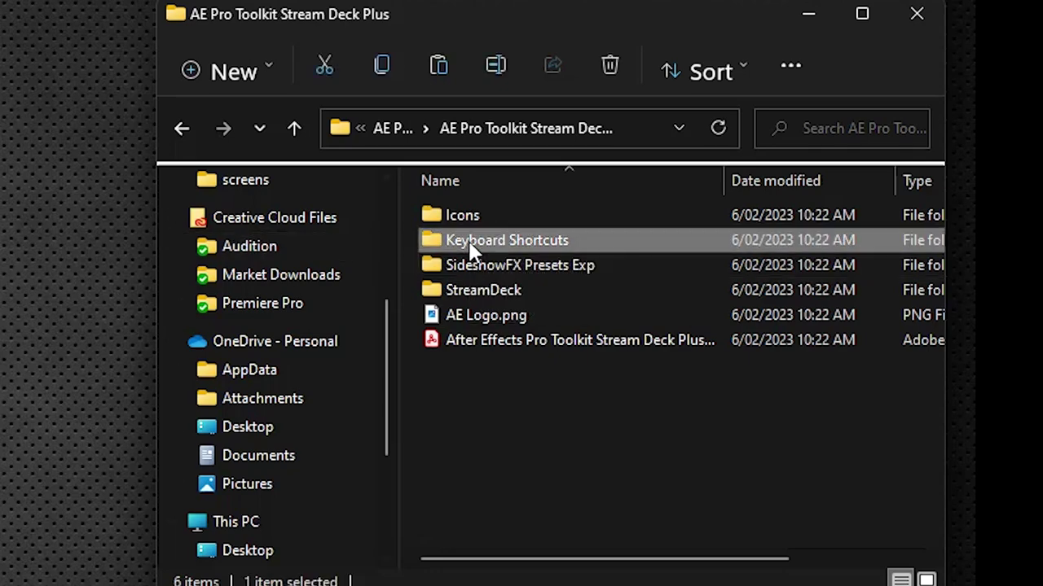
pyautogui.doubleClick(469, 244)
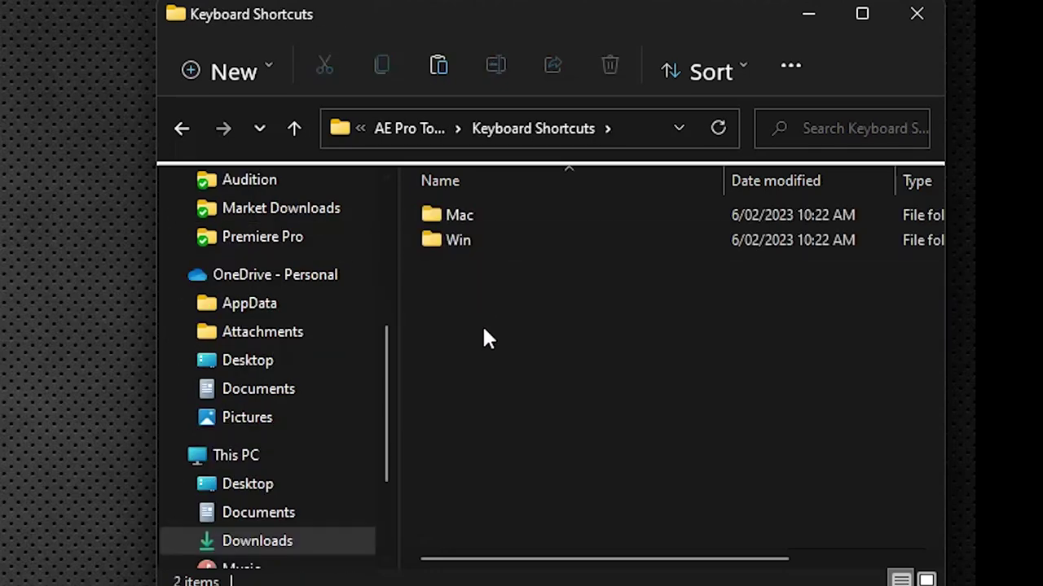
pyautogui.doubleClick(447, 244)
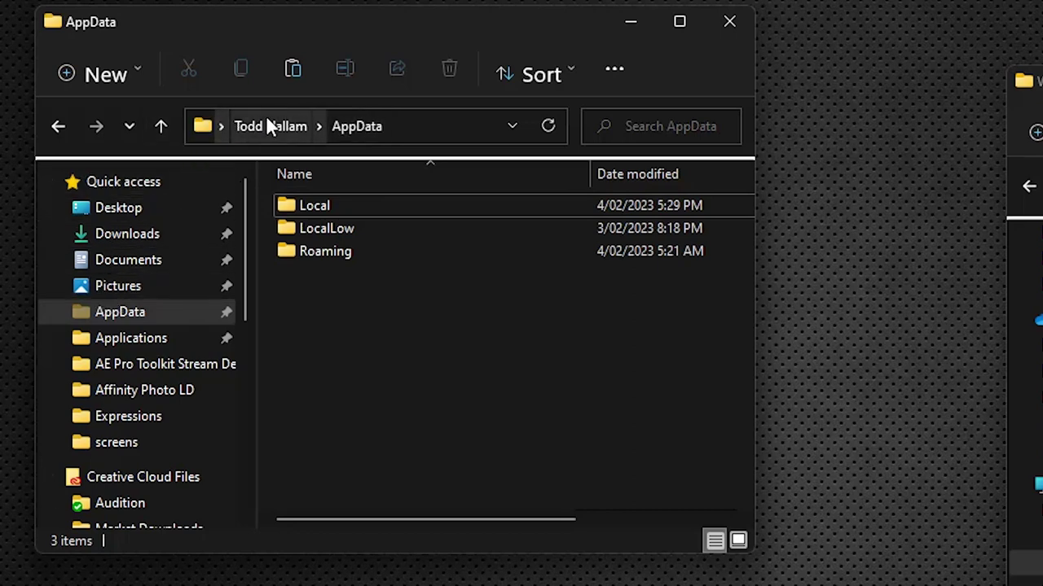
# Step: From AppData, open Roaming, Adobe, After Effects, 23.1 and its aeks folder
pyautogui.doubleClick(325, 250)
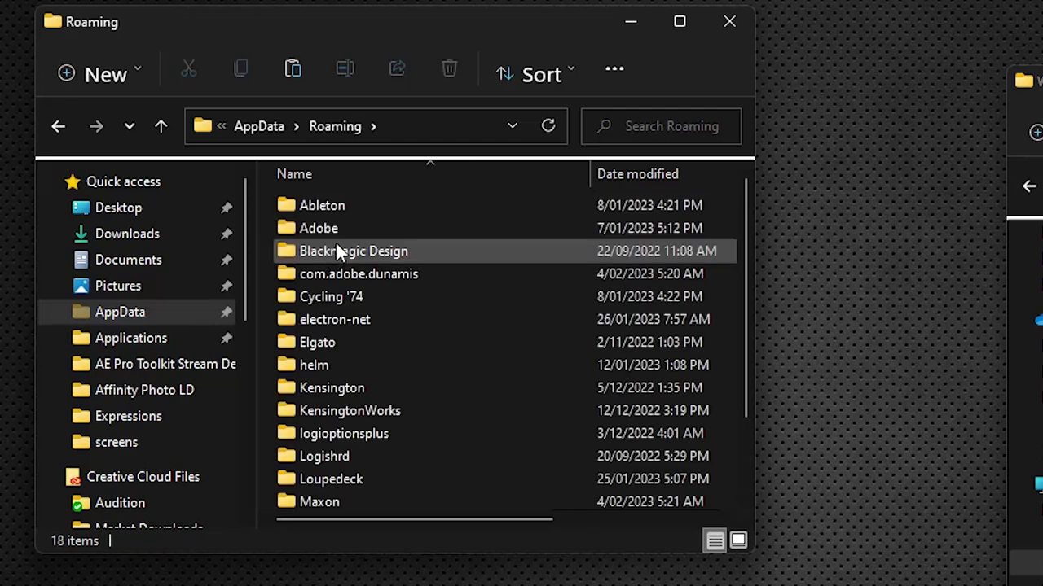
pyautogui.doubleClick(347, 227)
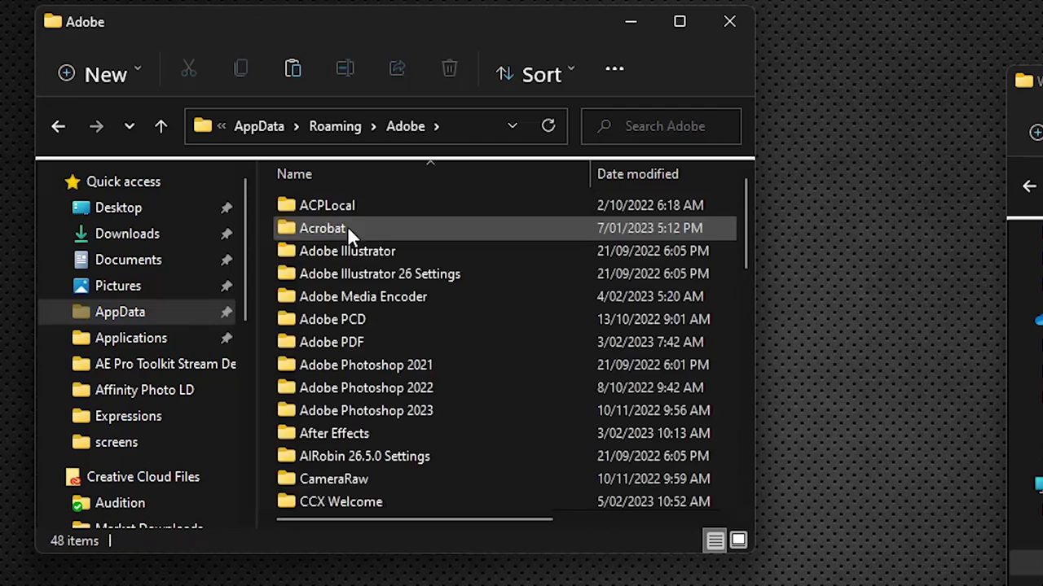
pyautogui.doubleClick(392, 435)
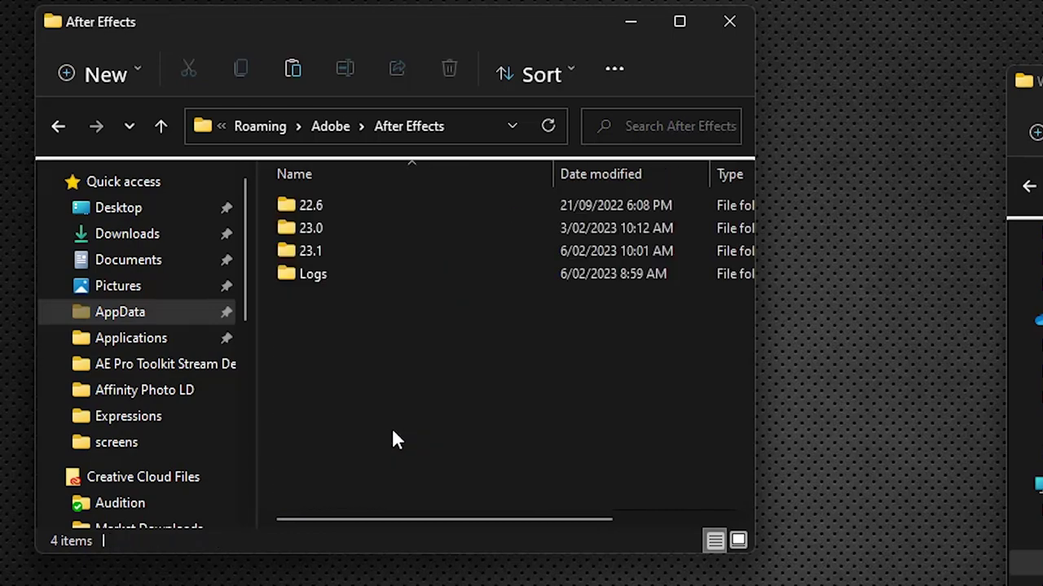
pyautogui.doubleClick(311, 253)
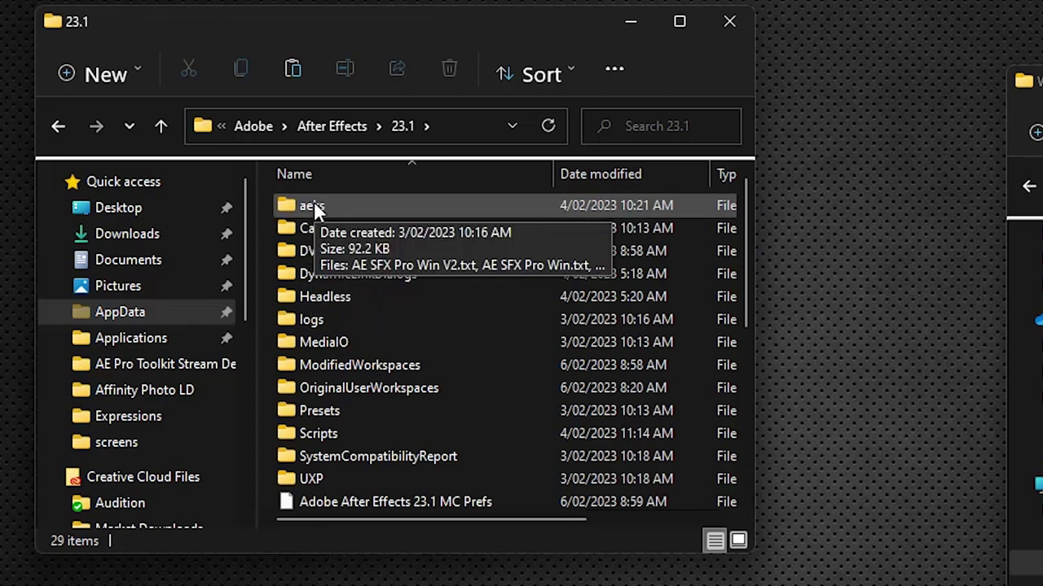
pyautogui.doubleClick(316, 208)
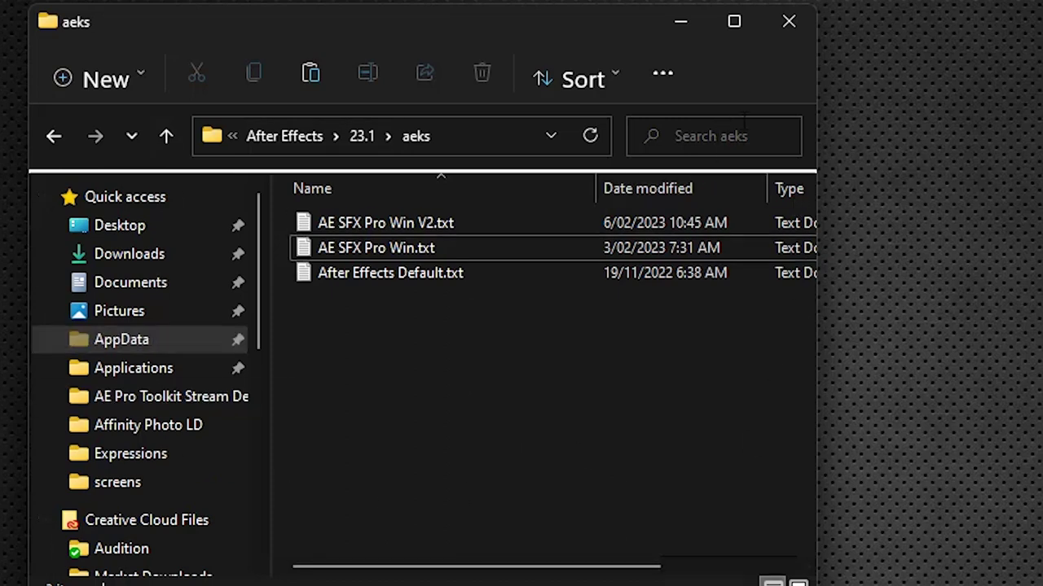
# Step: Check the File Explorer display setting for hidden items and select the pinned AppData folder
pyautogui.click(660, 73)
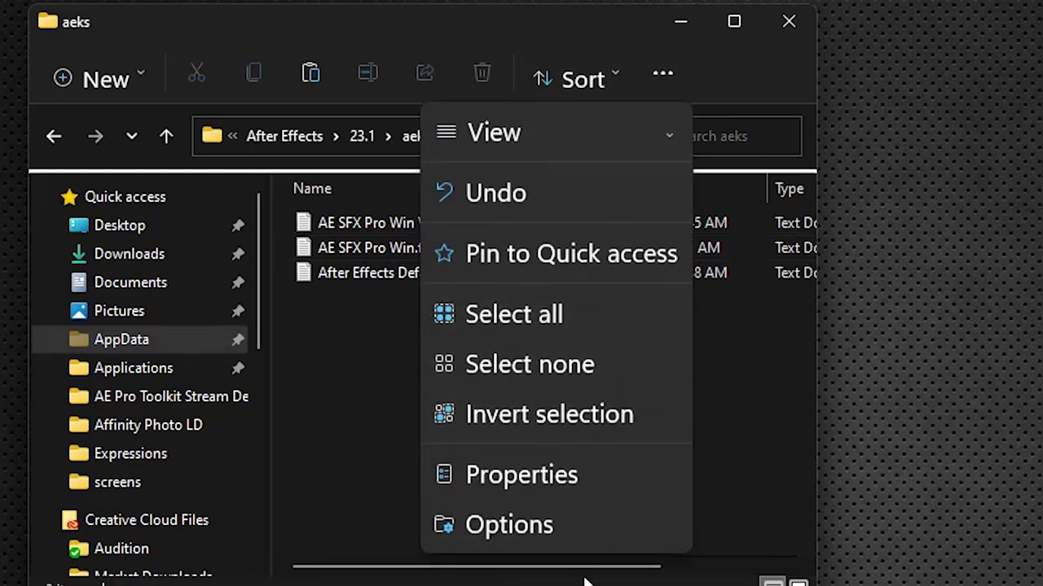
pyautogui.moveTo(595, 135)
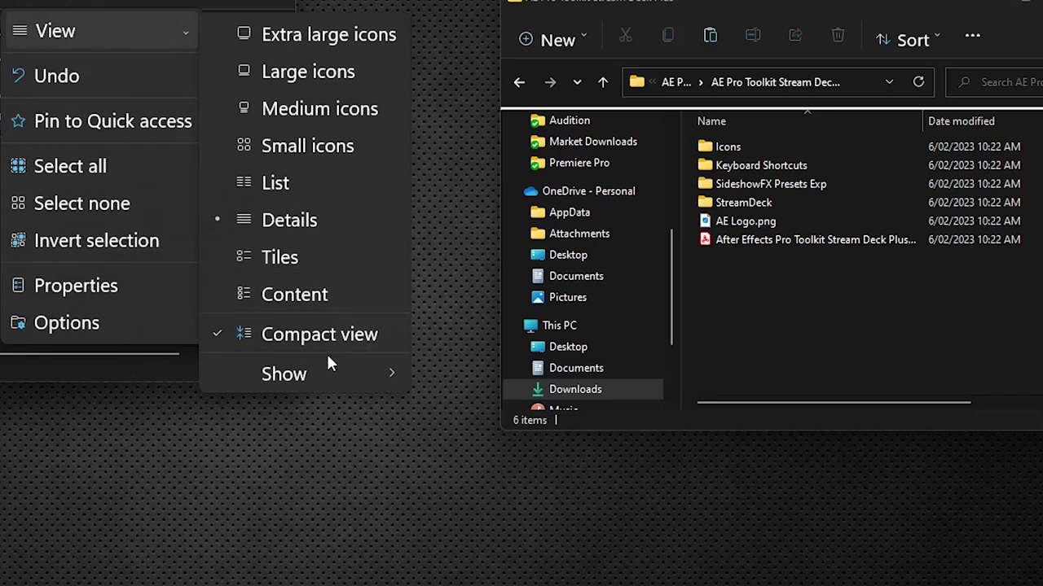
pyautogui.moveTo(326, 375)
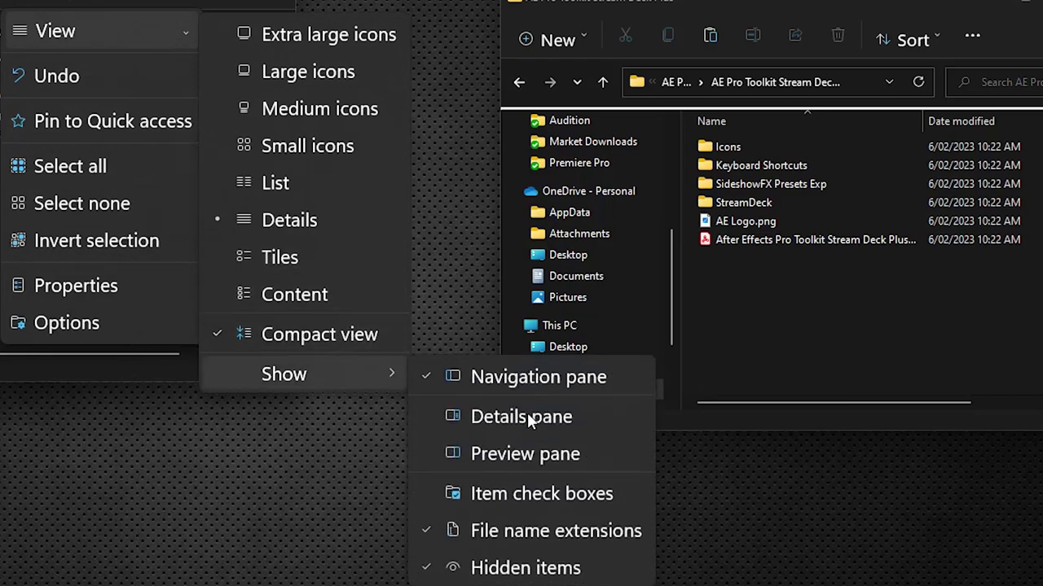
pyautogui.click(198, 522)
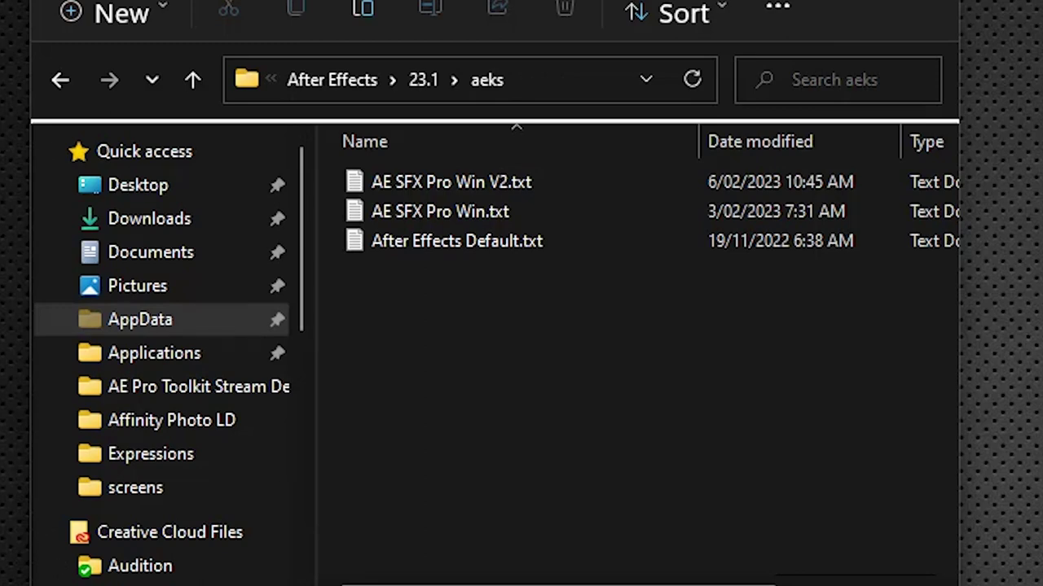
pyautogui.click(128, 322)
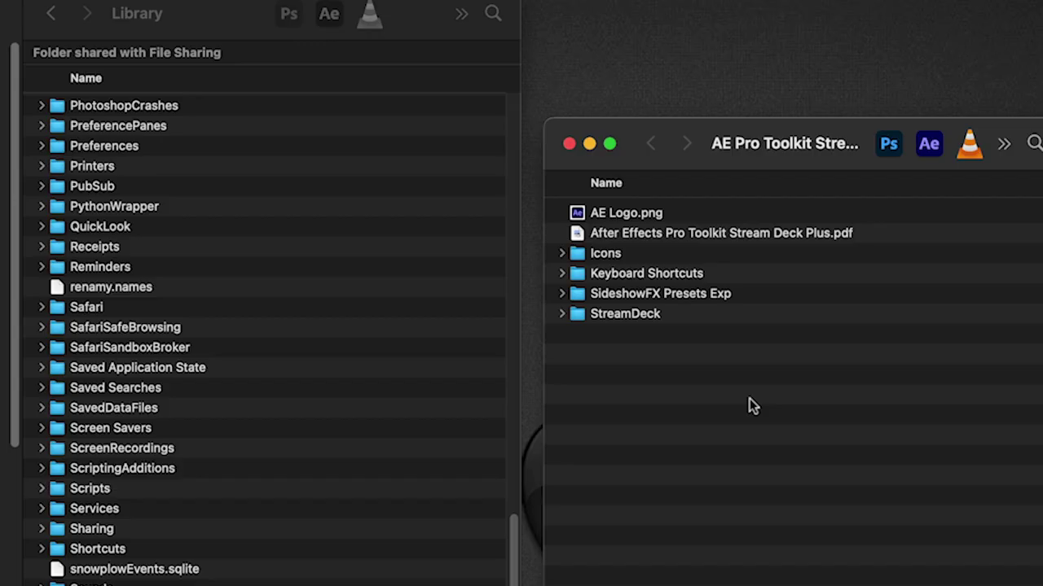
# Step: On the Mac, expand the toolkit's Keyboard Shortcuts folder and its Mac subfolder
pyautogui.click(560, 274)
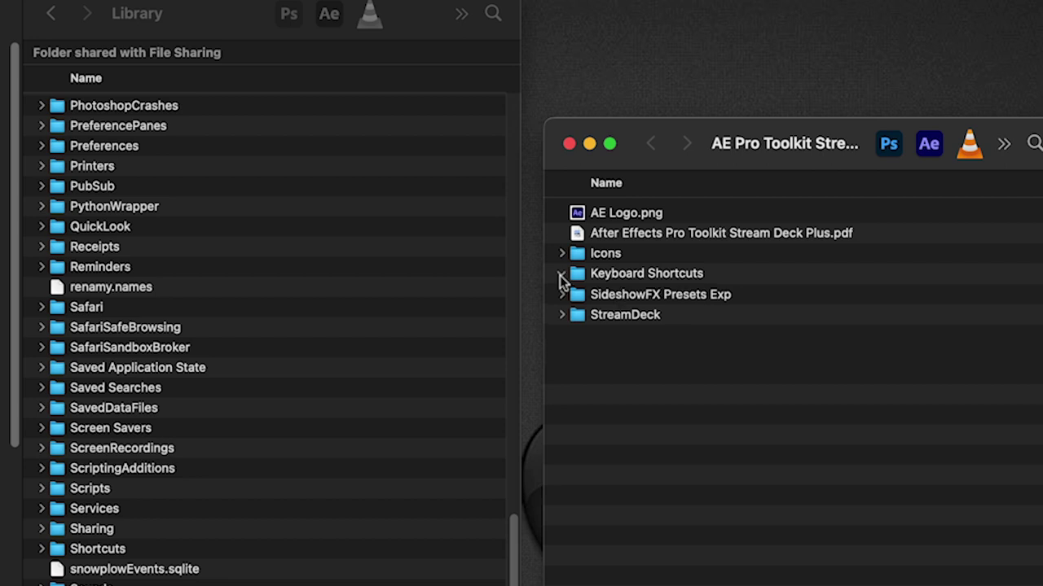
pyautogui.click(578, 334)
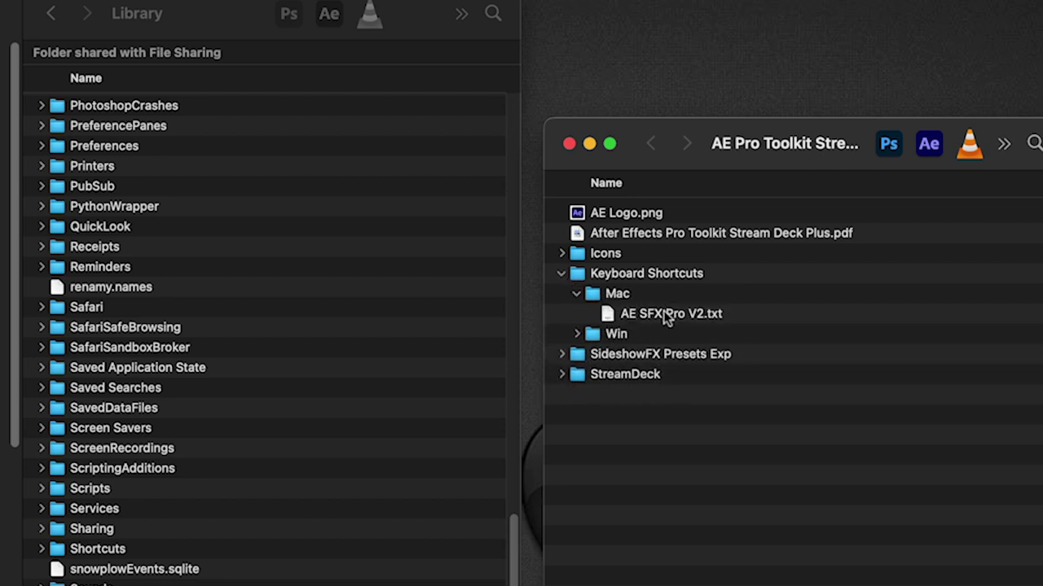
# Step: In the Mac's Library folder, open Preferences and locate the Adobe After Effects 23.1 folder's contents
pyautogui.click(233, 14)
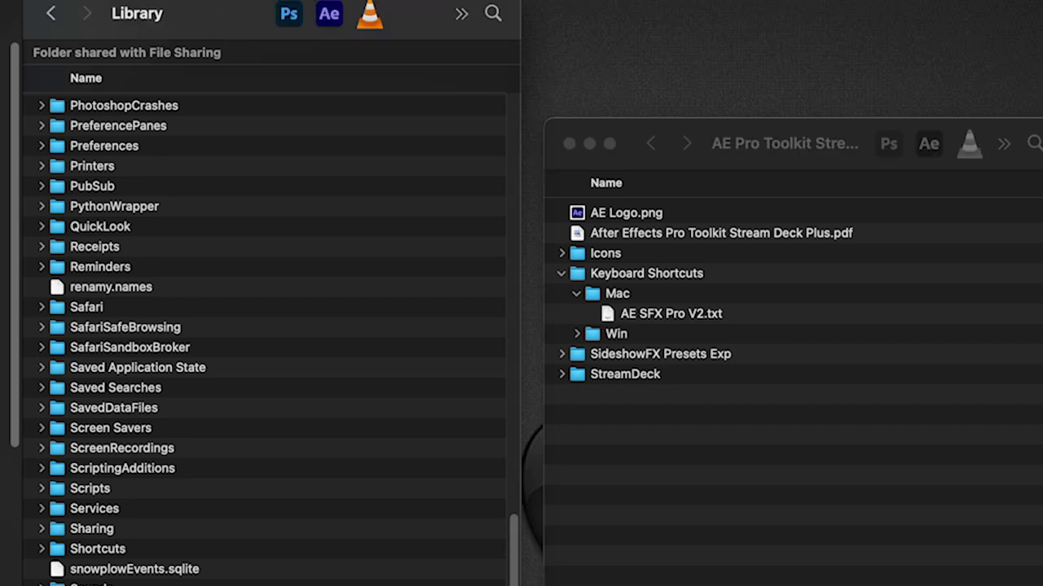
pyautogui.click(88, 145)
pyautogui.doubleClick(88, 145)
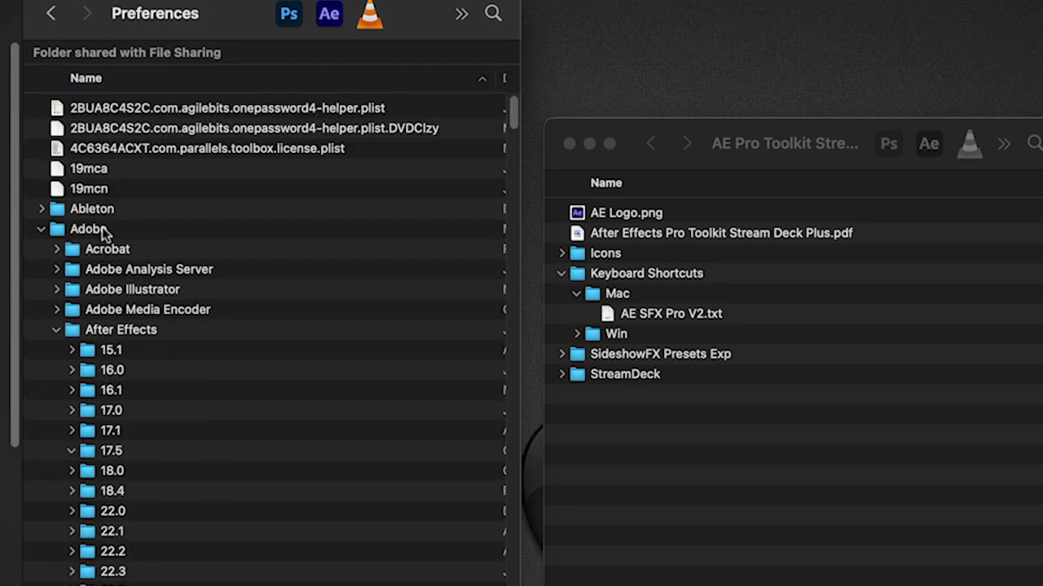
pyautogui.scroll(-5, 114, 456)
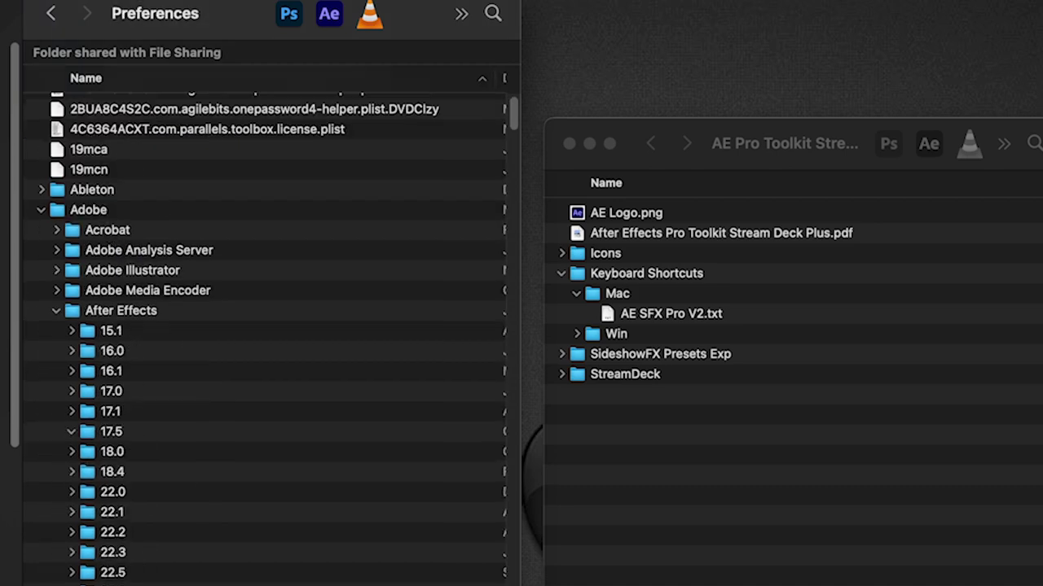
pyautogui.scroll(-3, 108, 476)
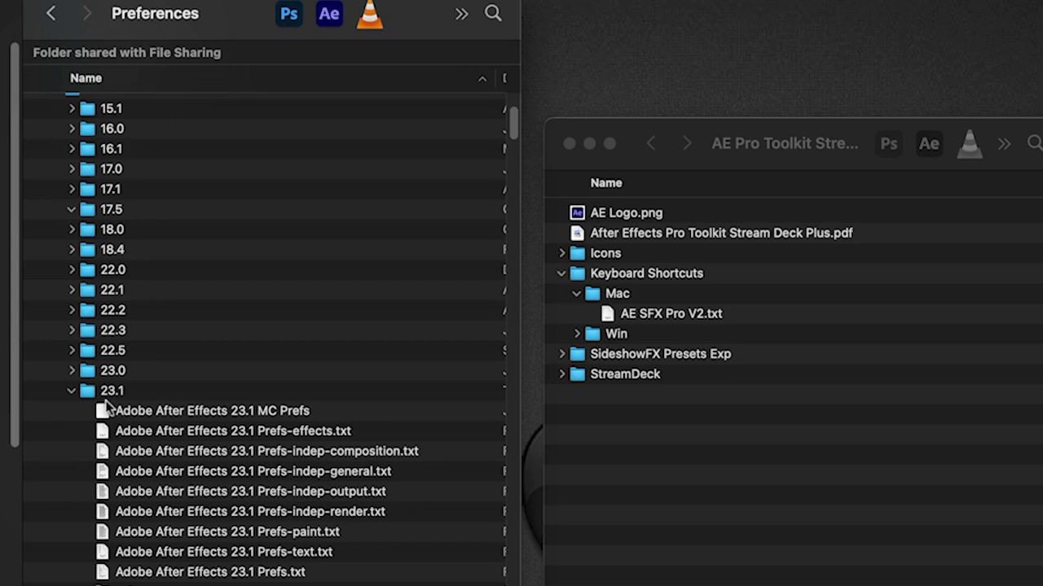
pyautogui.scroll(-3, 191, 480)
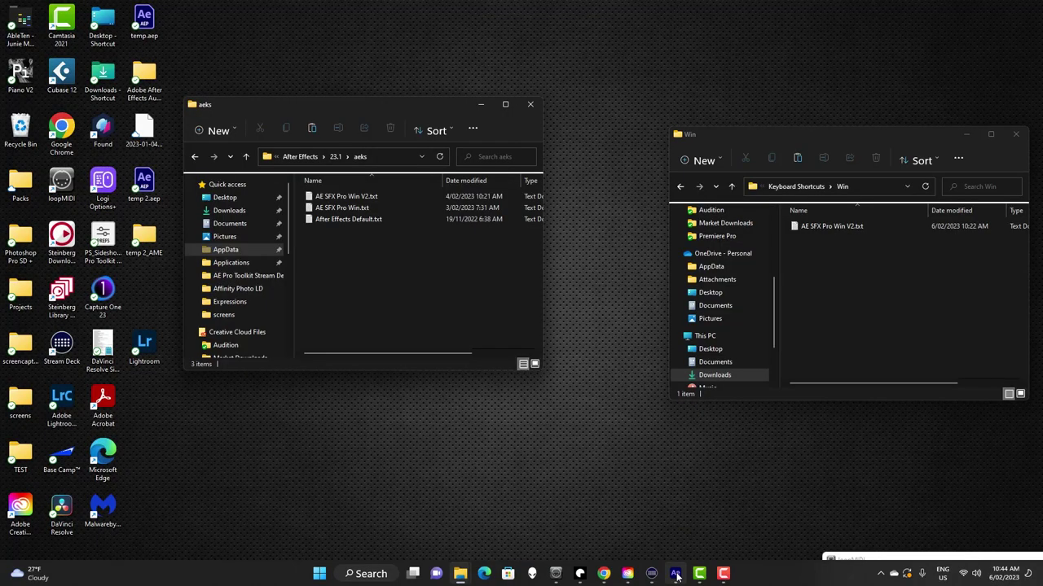
# Step: Switch to After Effects and apply the AE SFX Pro Win V2.txt keyboard layout preset in Keyboard Shortcuts
pyautogui.click(675, 574)
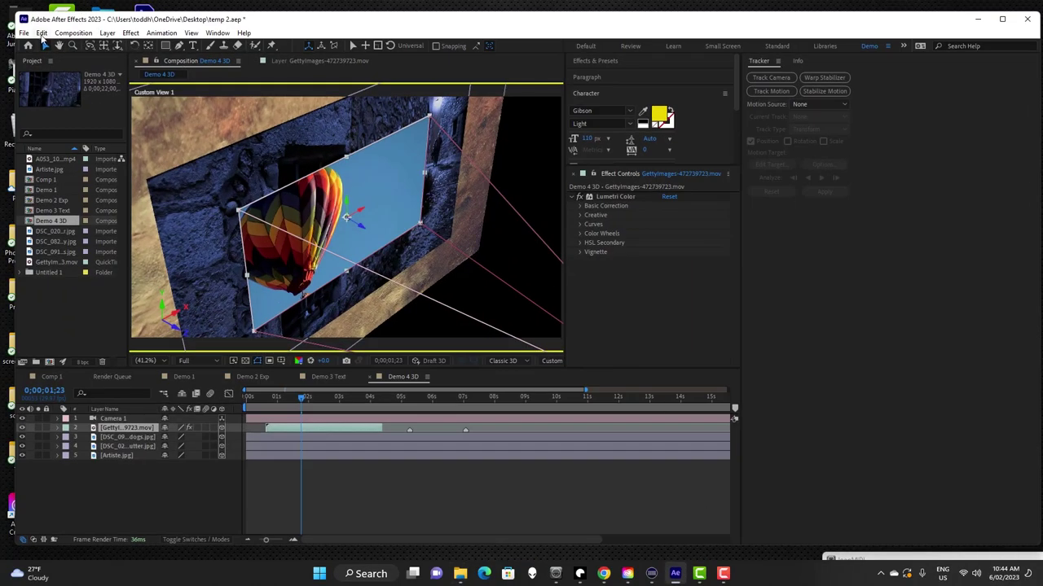
pyautogui.click(41, 36)
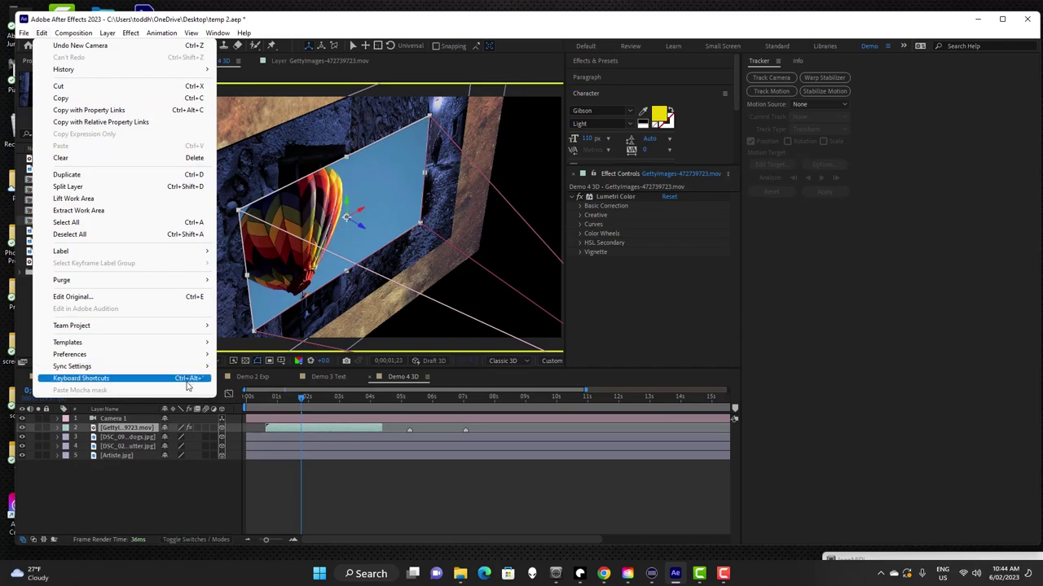
pyautogui.click(188, 379)
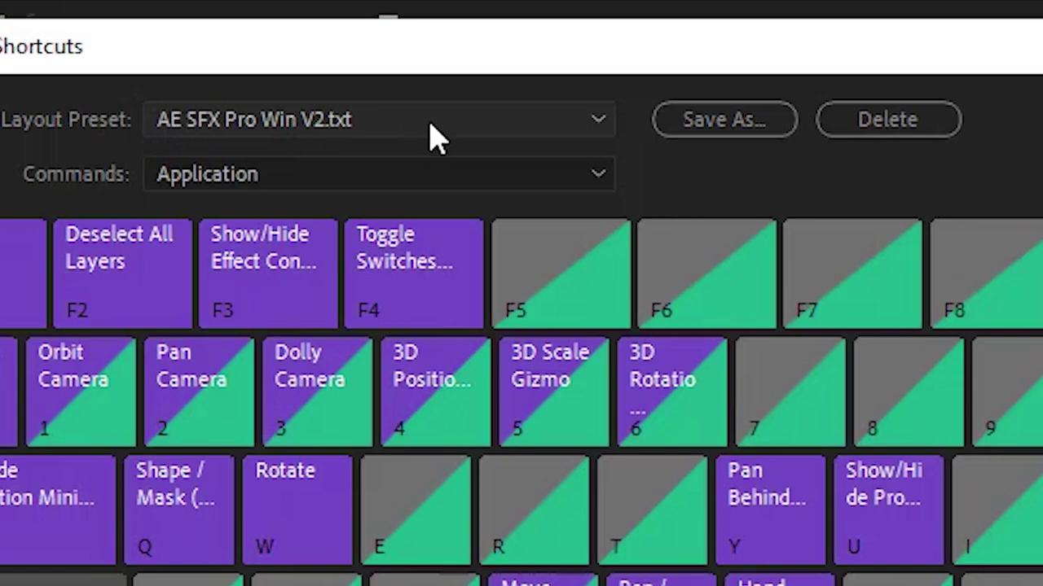
pyautogui.click(595, 123)
pyautogui.click(599, 122)
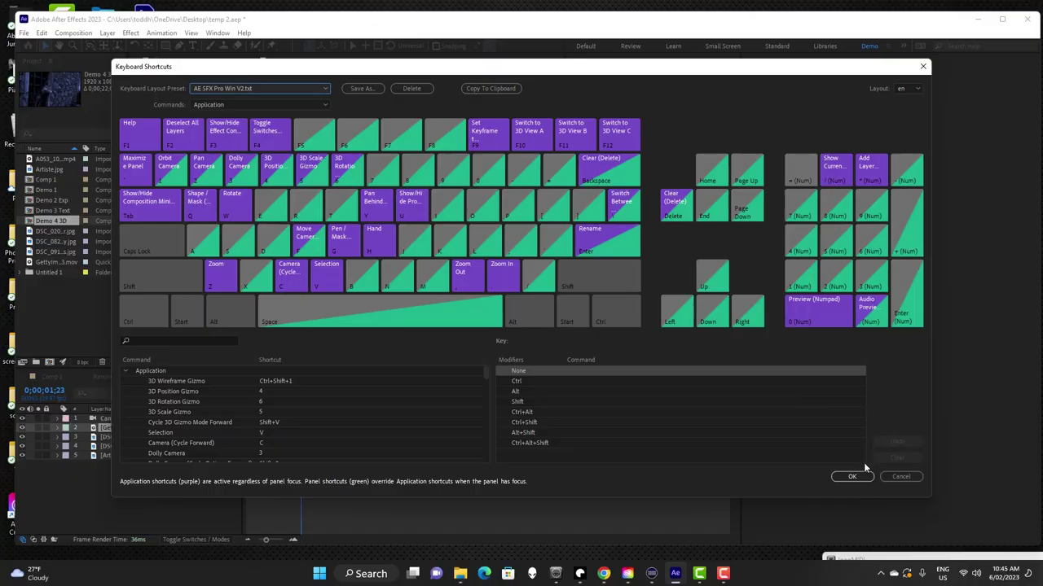
pyautogui.click(852, 475)
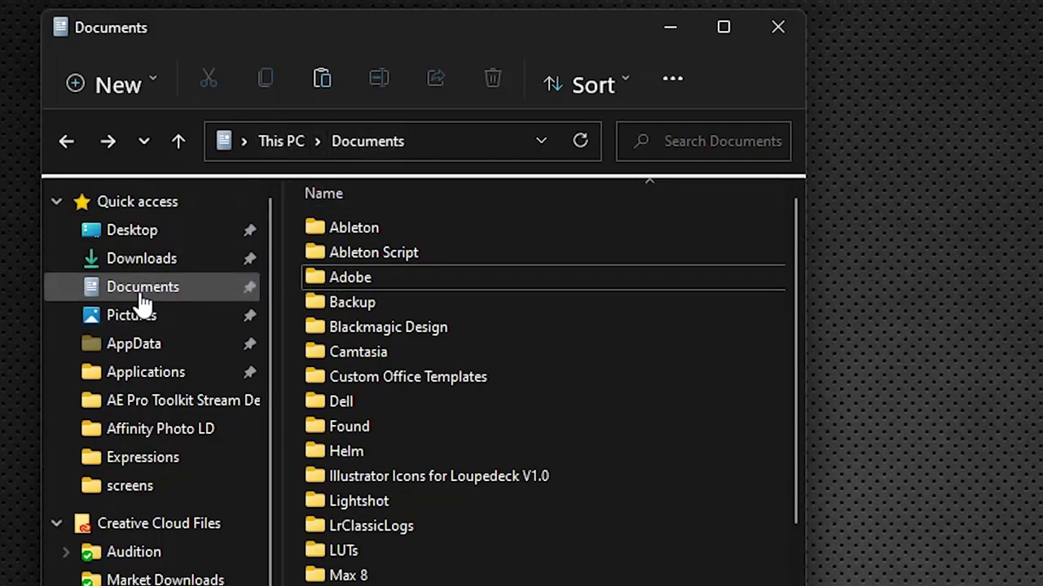
# Step: In Documents, open Adobe and After Effects 2023, and select the User Presets folder
pyautogui.click(394, 276)
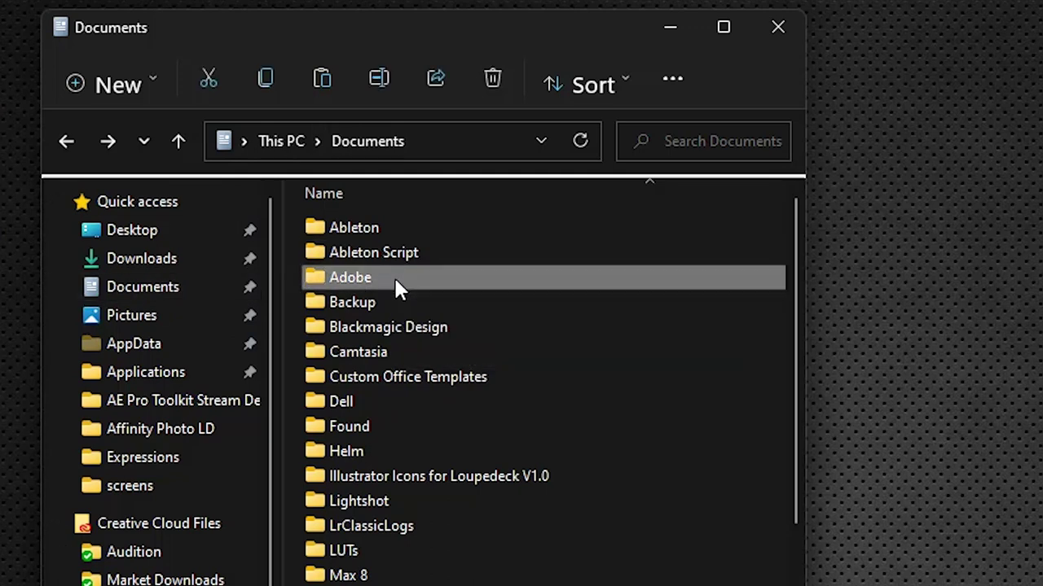
pyautogui.press('F2')
pyautogui.doubleClick(433, 277)
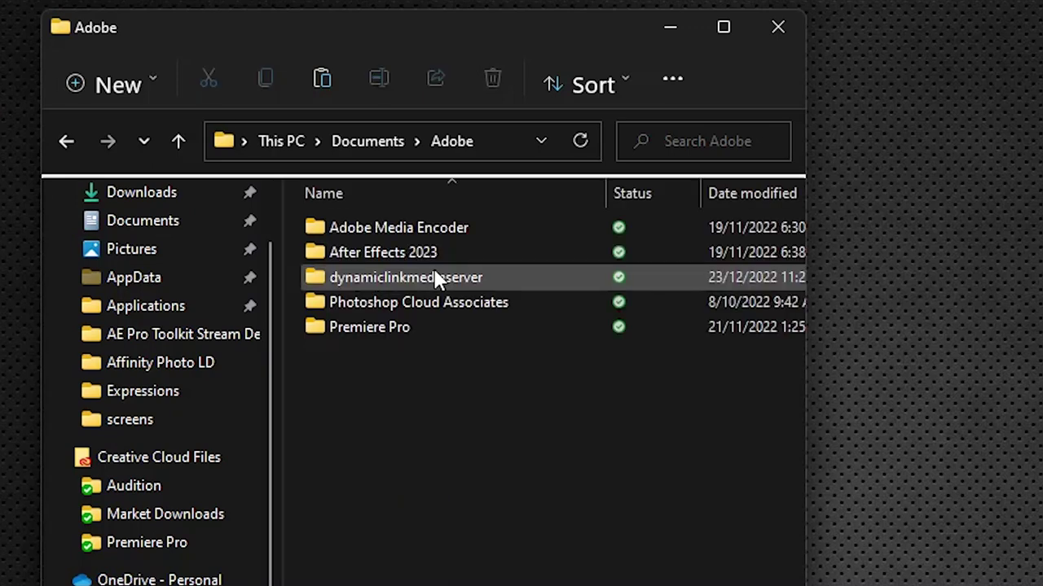
pyautogui.doubleClick(432, 252)
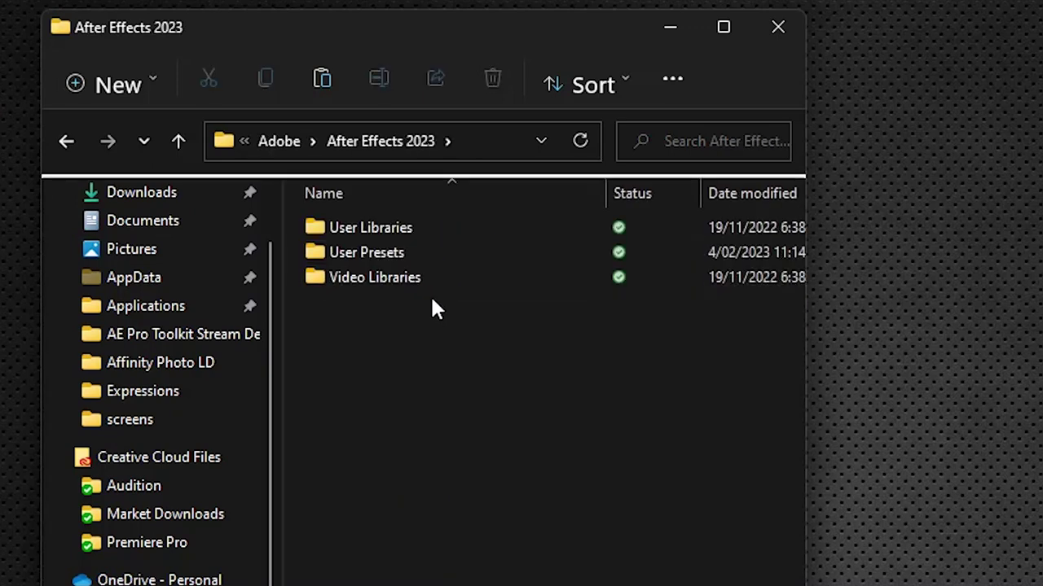
pyautogui.click(322, 259)
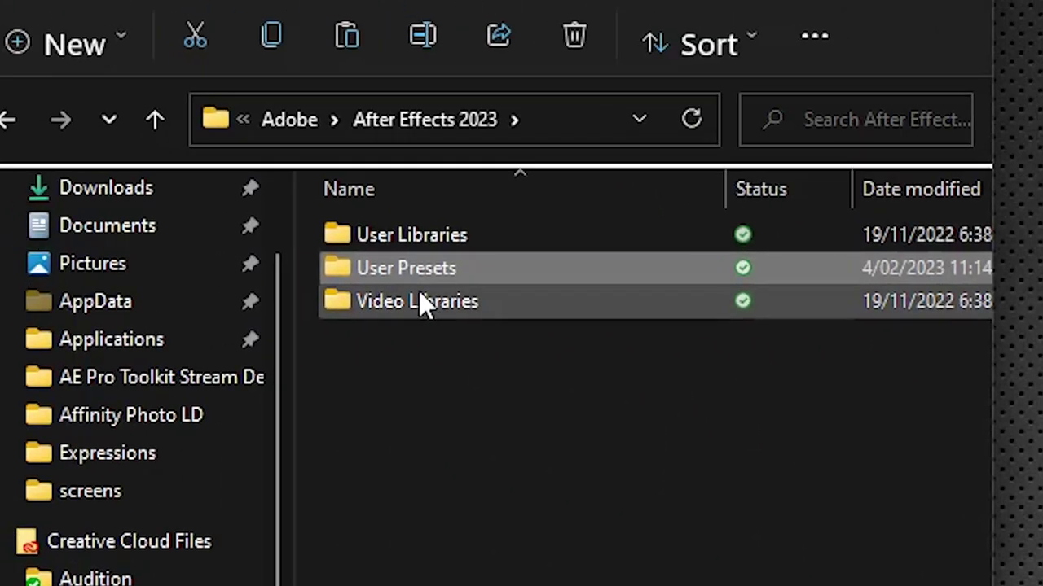
pyautogui.moveTo(409, 267)
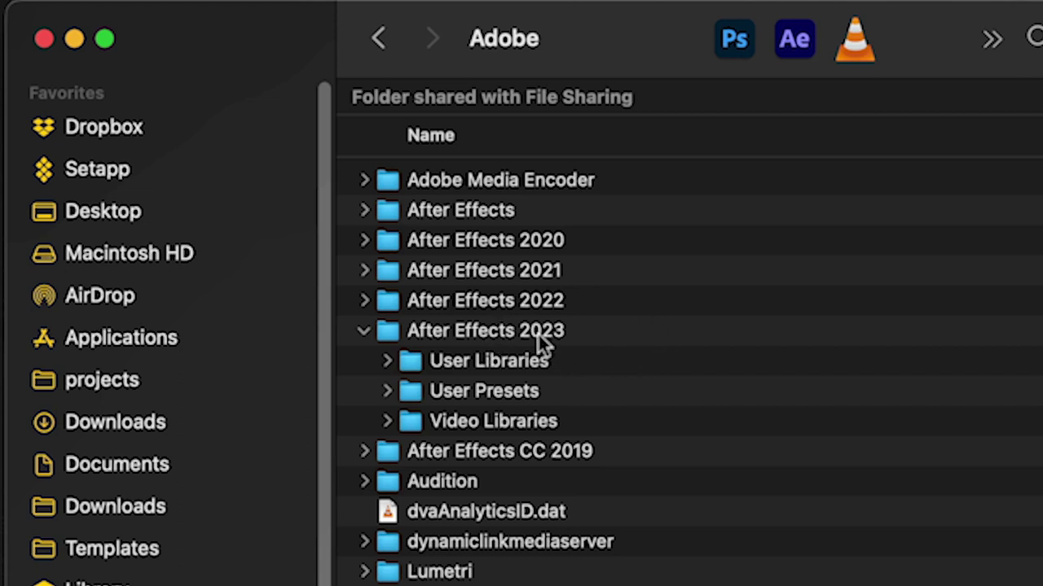
# Step: Open the After Effects 2023 folder and add the toolkit's SideshowFX Presets Exp folder to User Presets
pyautogui.doubleClick(538, 334)
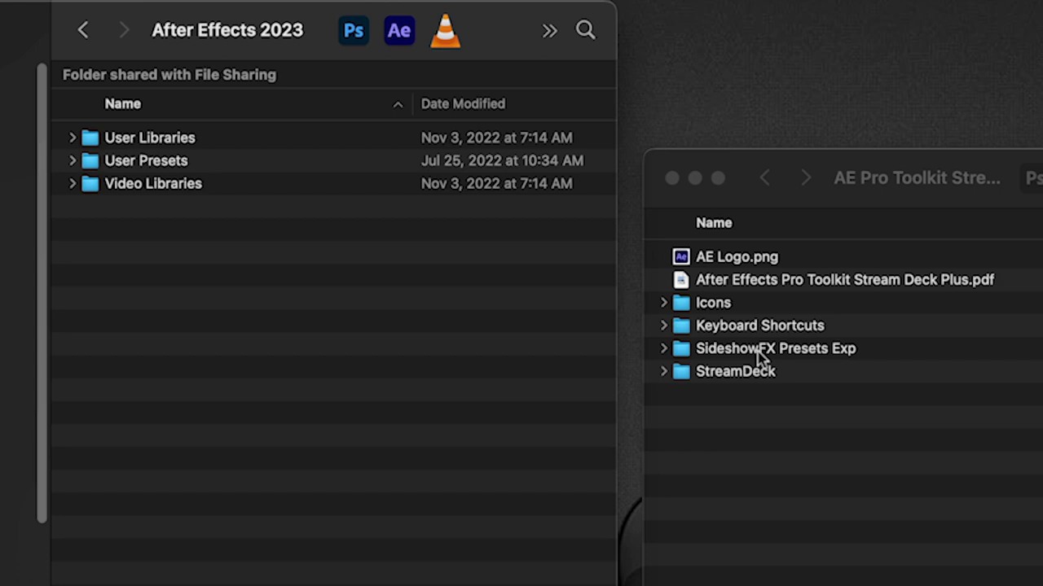
pyautogui.moveTo(759, 356); pyautogui.dragTo(815, 364)
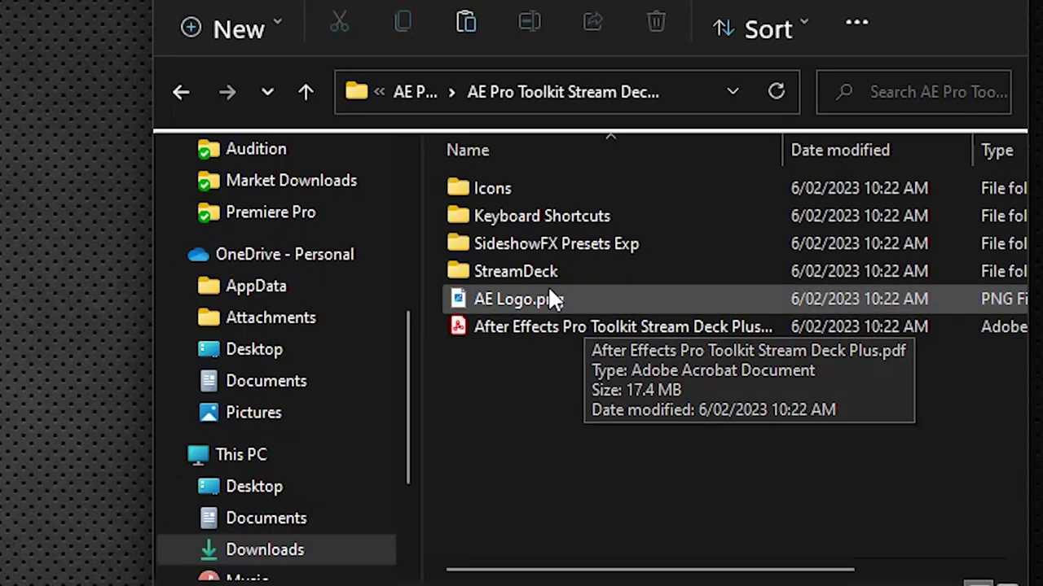
# Step: On the Windows computer, open the toolkit's StreamDeck folder, check the Mac profile files, and return to the Win folder
pyautogui.doubleClick(506, 271)
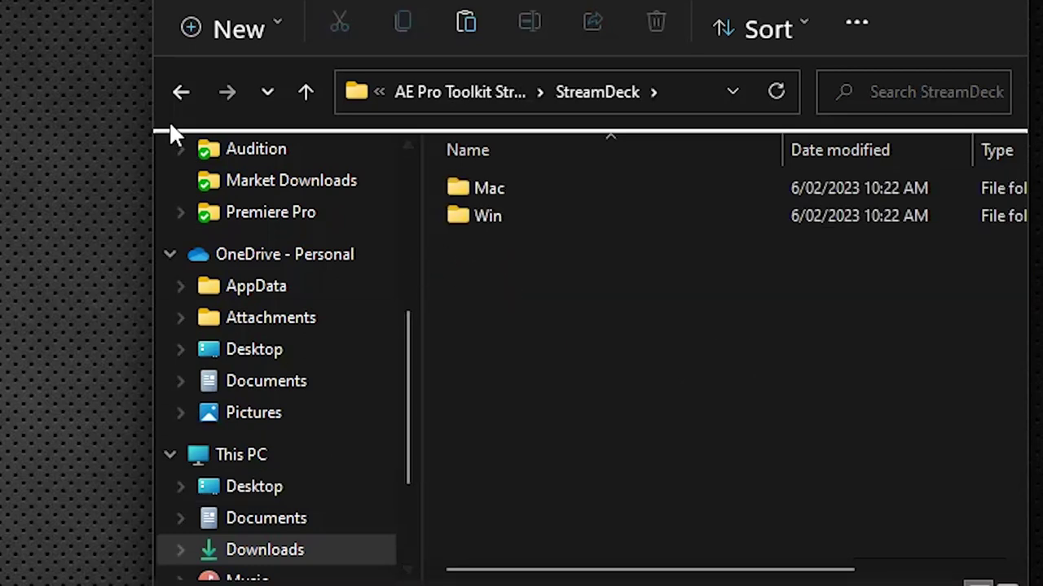
pyautogui.doubleClick(454, 215)
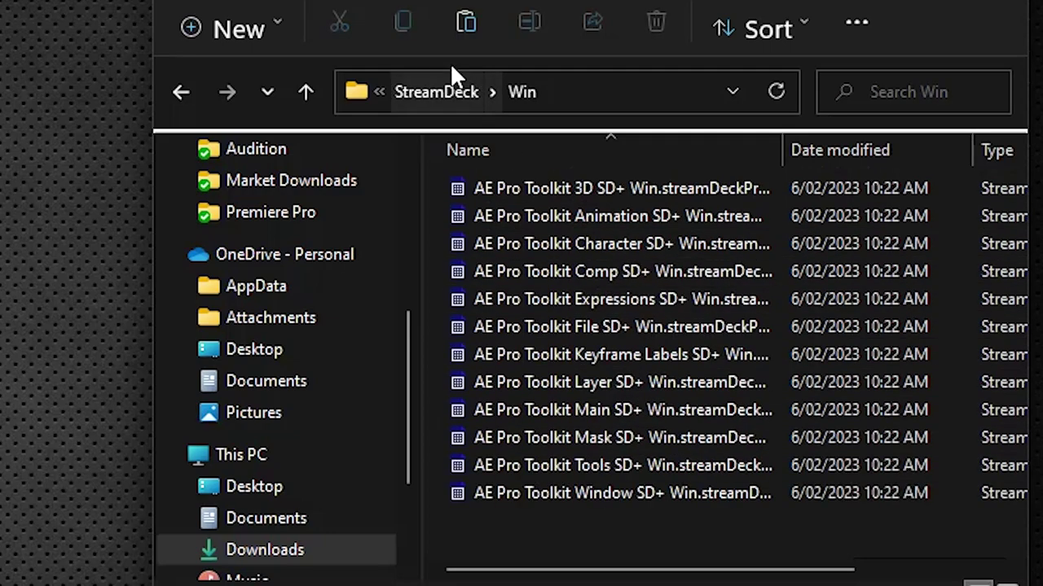
pyautogui.click(449, 93)
pyautogui.doubleClick(483, 188)
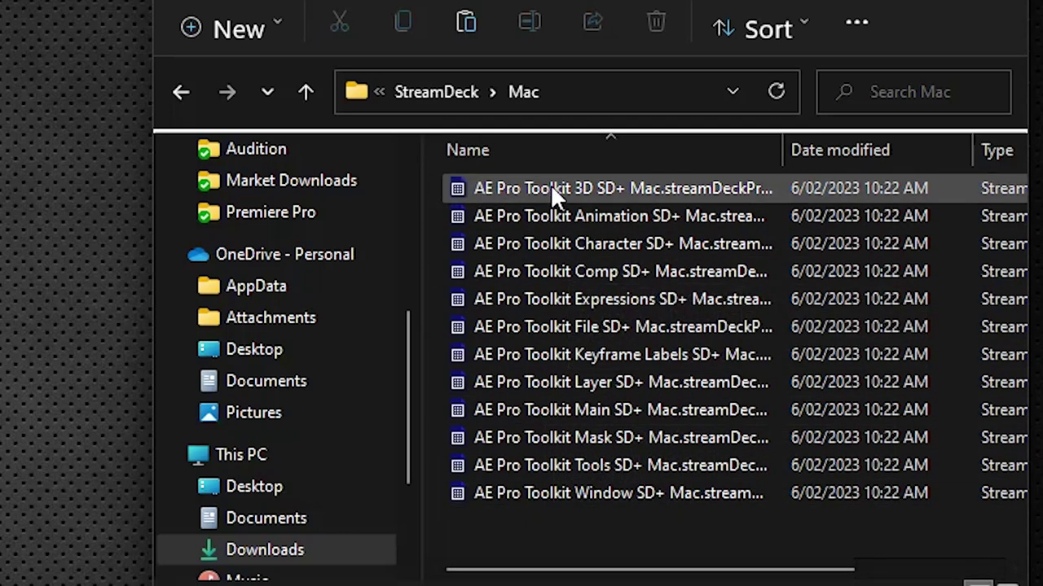
pyautogui.click(417, 96)
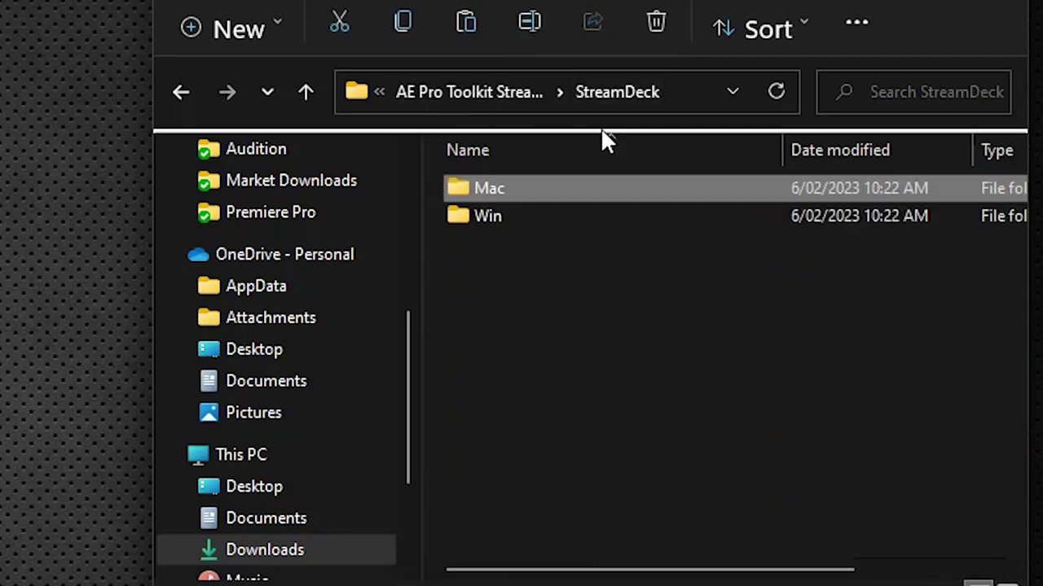
pyautogui.doubleClick(460, 215)
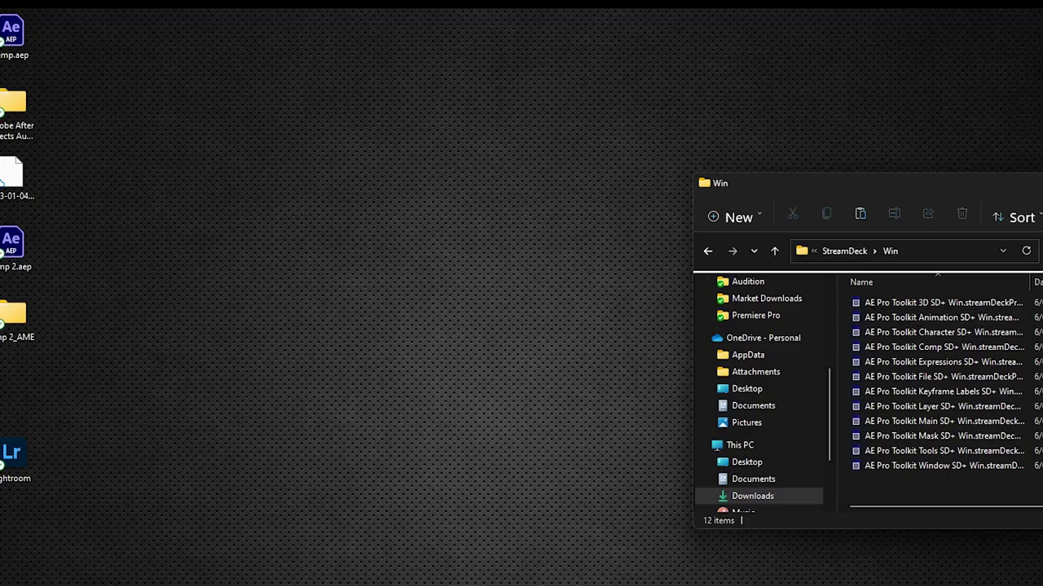
# Step: Switch to the Stream Deck app and check the device list, keeping Stream Deck + as the selected device
pyautogui.click(856, 574)
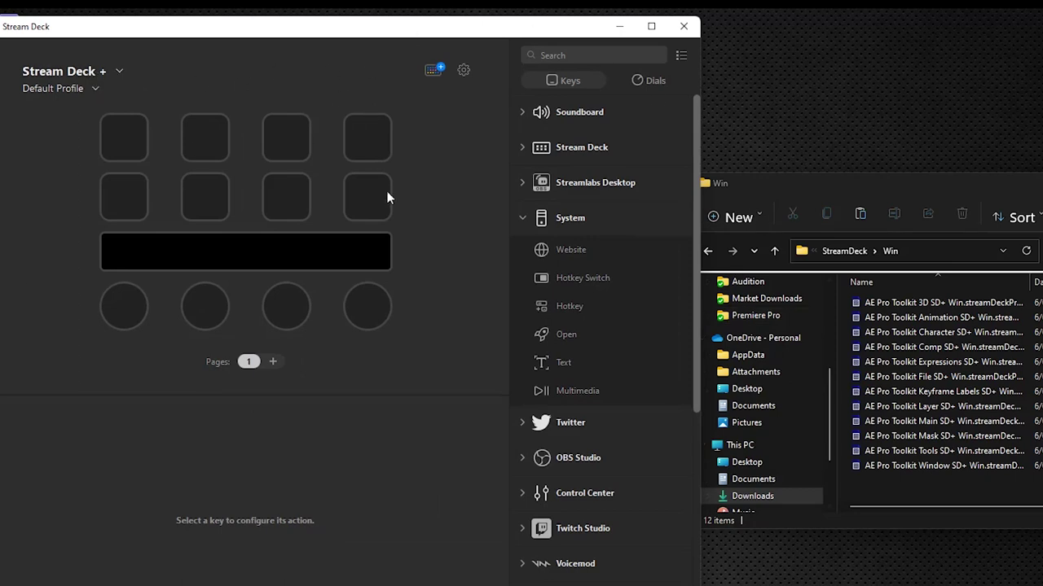
pyautogui.click(86, 72)
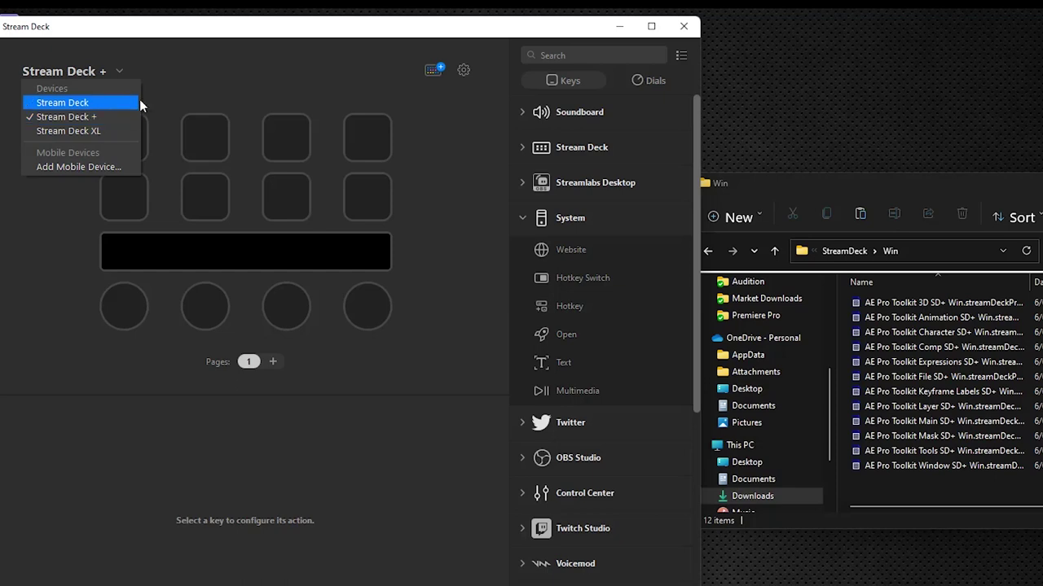
pyautogui.click(209, 61)
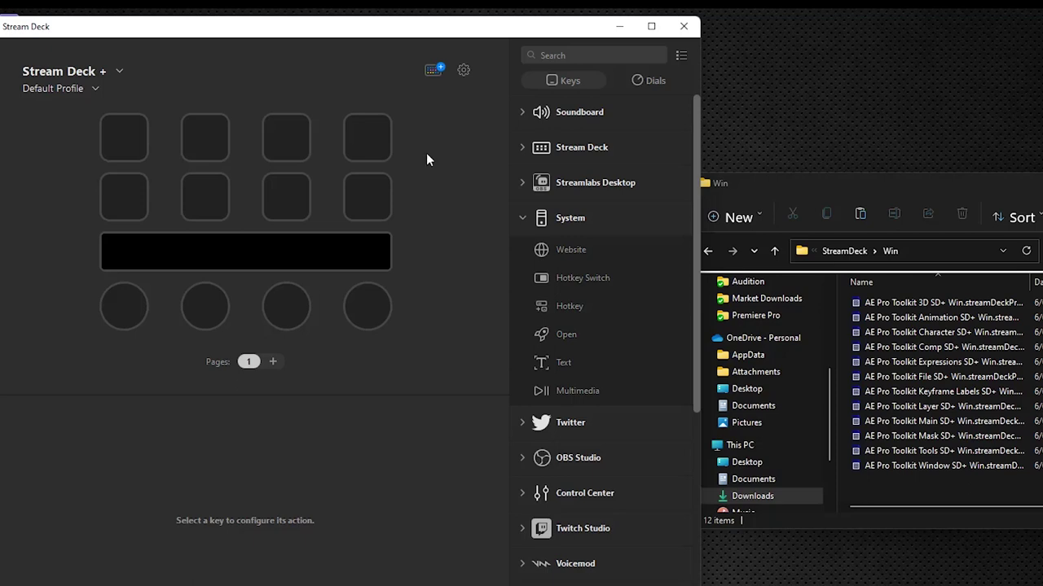
# Step: Import the AE Pro Toolkit SD+ Win profiles from the Win folder and activate the AE Pro Toolkit Main SD+ Win profile
pyautogui.doubleClick(933, 308)
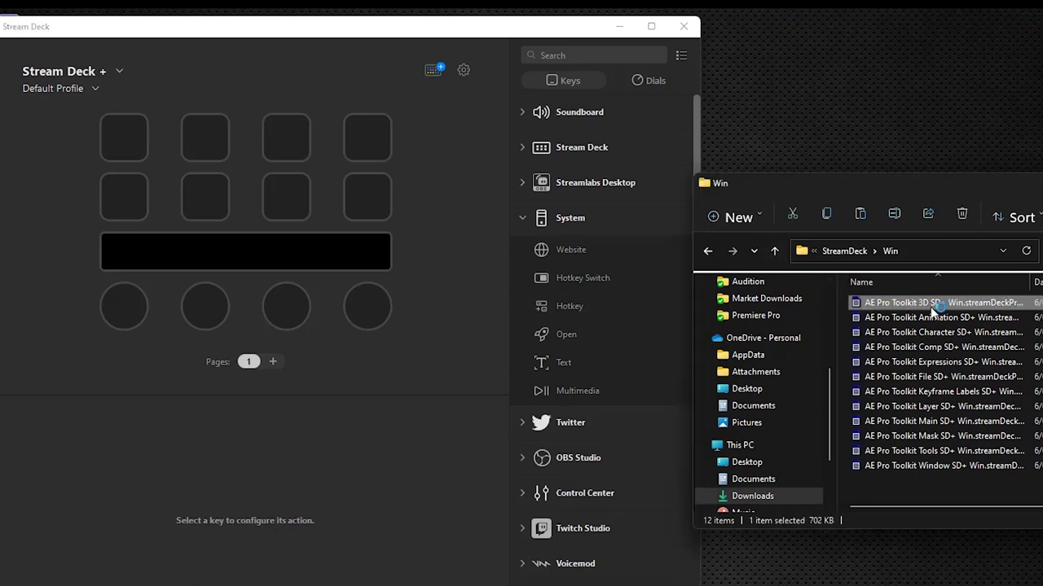
pyautogui.doubleClick(929, 334)
pyautogui.doubleClick(931, 347)
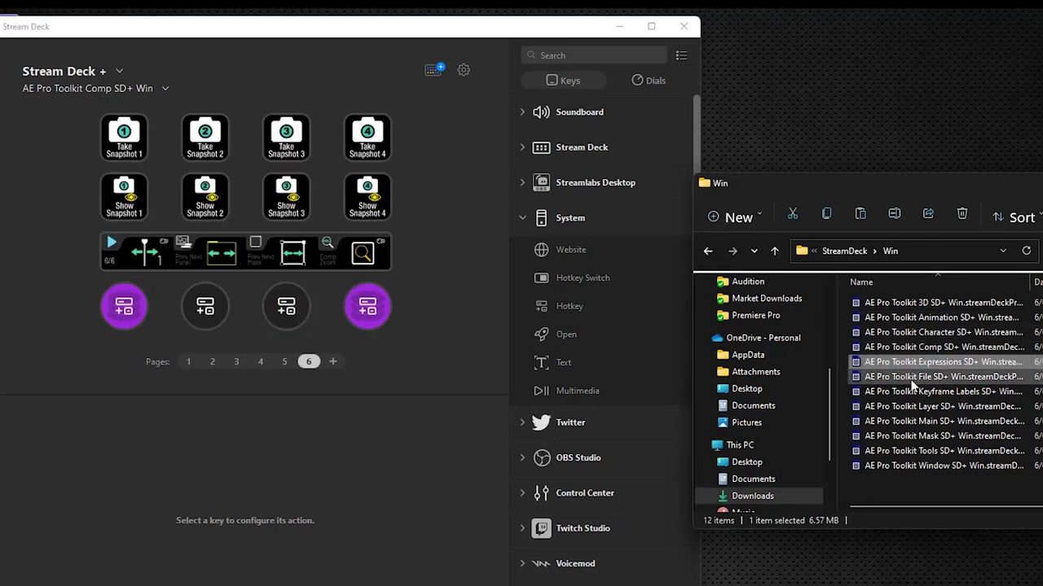
pyautogui.doubleClick(934, 391)
pyautogui.doubleClick(936, 422)
pyautogui.doubleClick(940, 466)
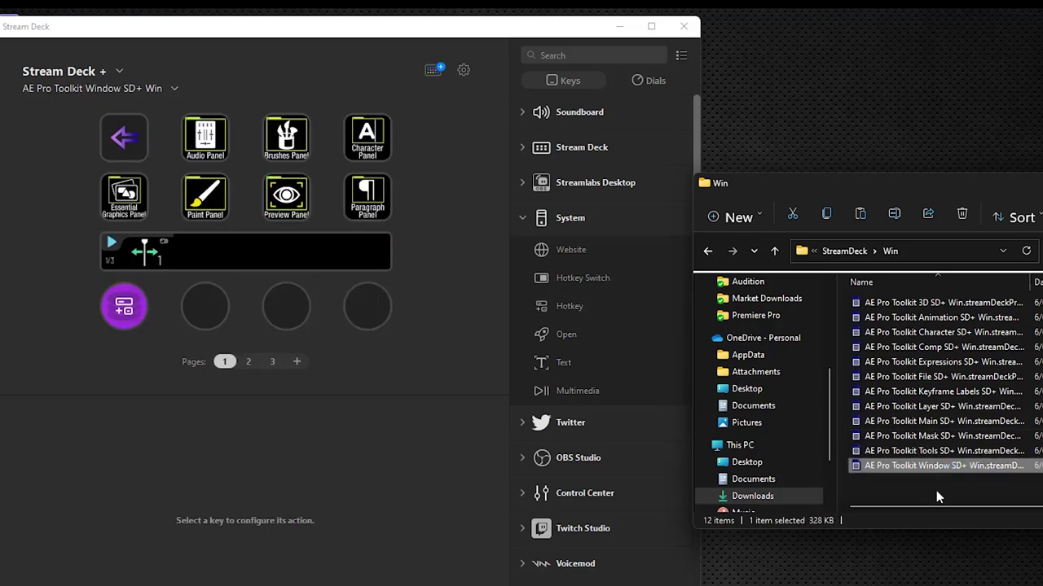
pyautogui.click(155, 88)
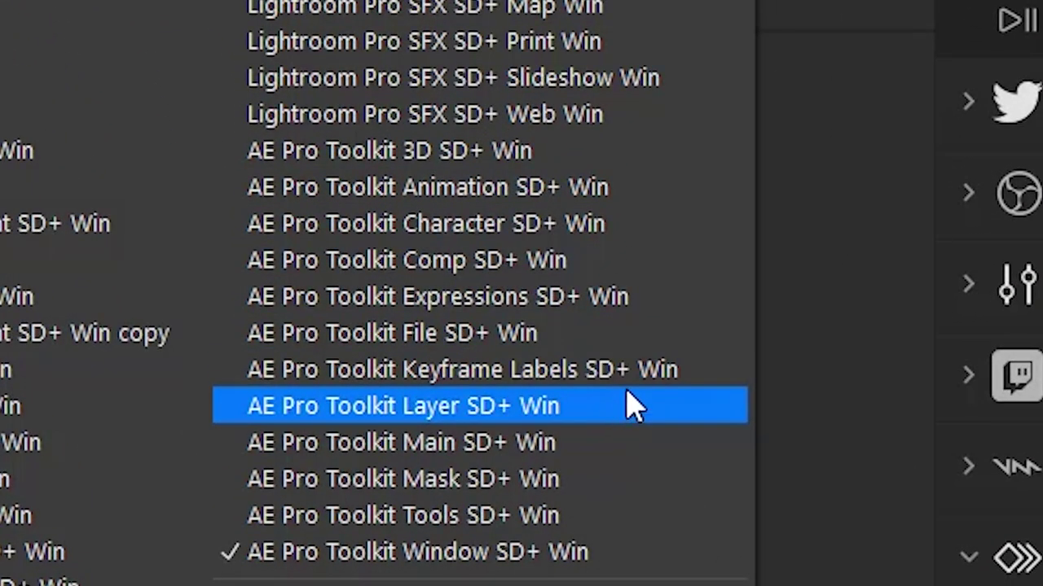
pyautogui.click(624, 442)
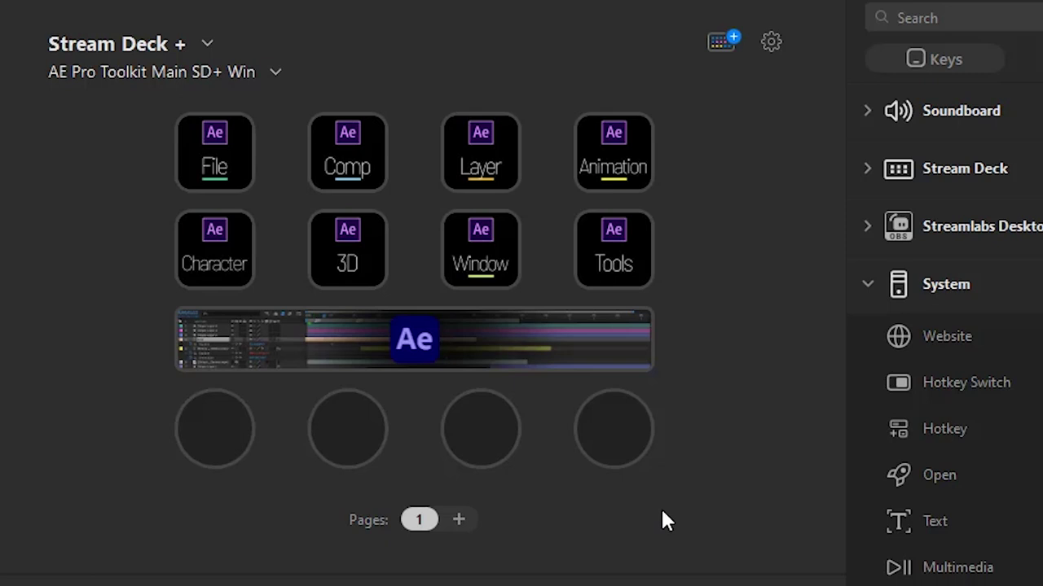
# Step: In the profile preferences, assign Adobe After Effects 2023 as the application for AE Pro Toolkit Main SD+ Win
pyautogui.click(770, 45)
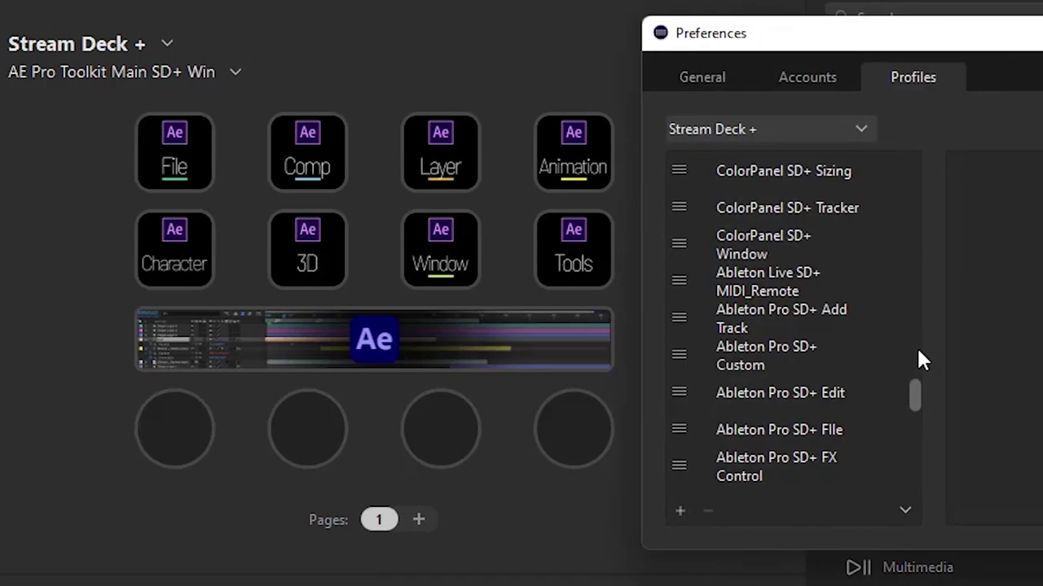
pyautogui.moveTo(637, 383); pyautogui.dragTo(633, 522)
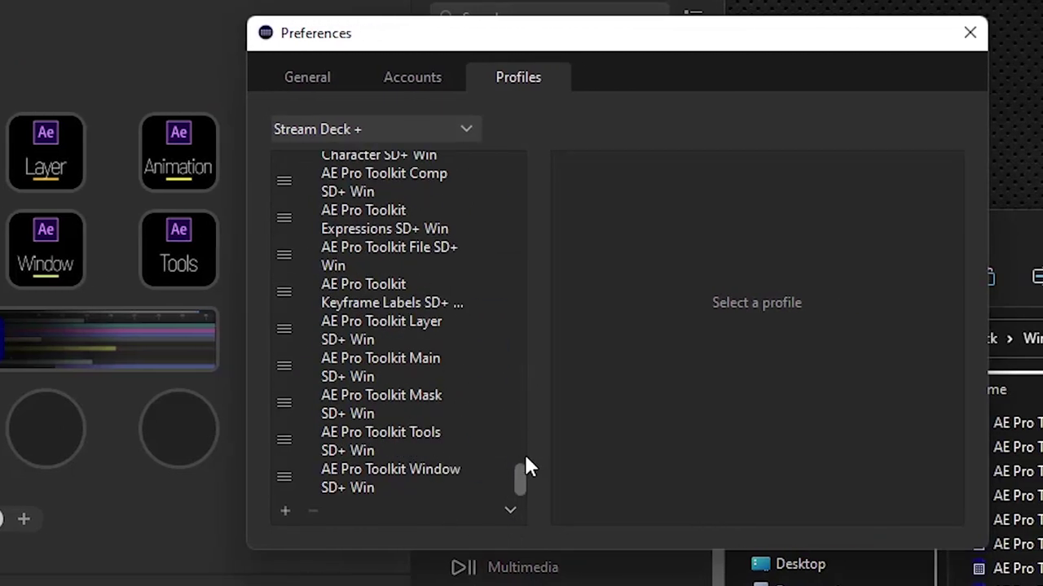
pyautogui.moveTo(519, 474); pyautogui.dragTo(519, 460)
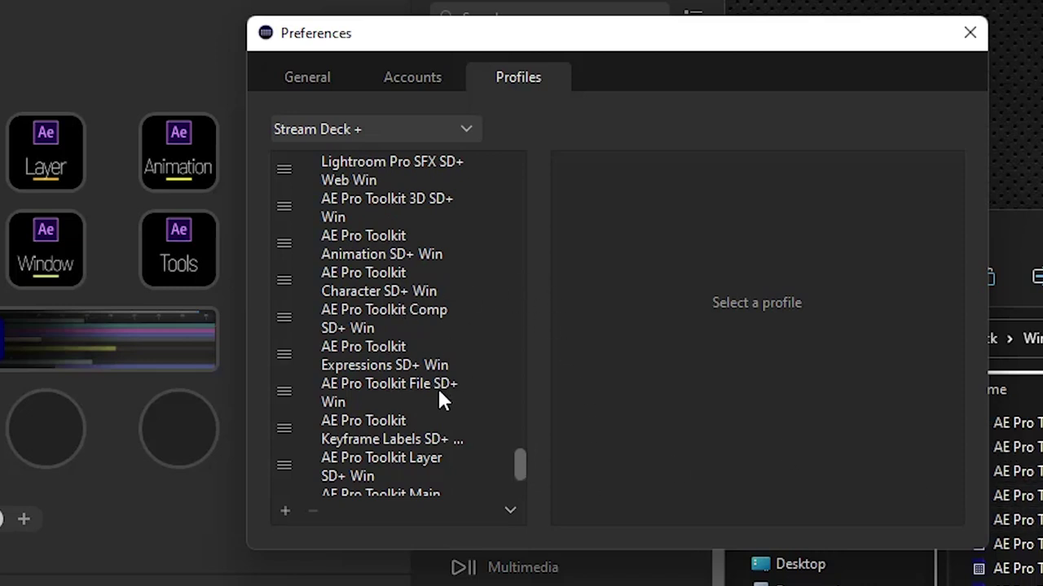
pyautogui.scroll(-3, 440, 448)
pyautogui.click(425, 370)
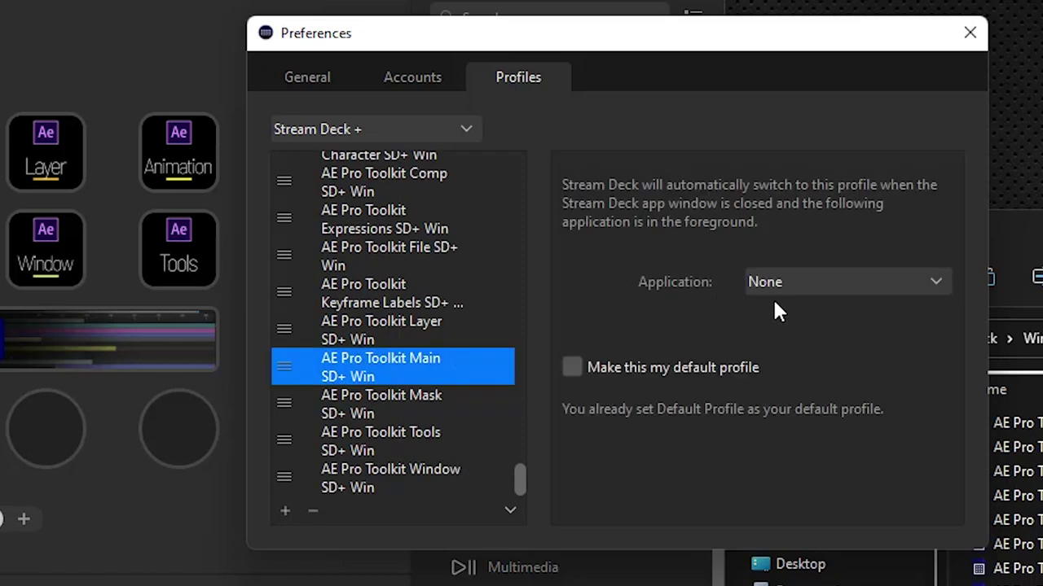
pyautogui.click(871, 290)
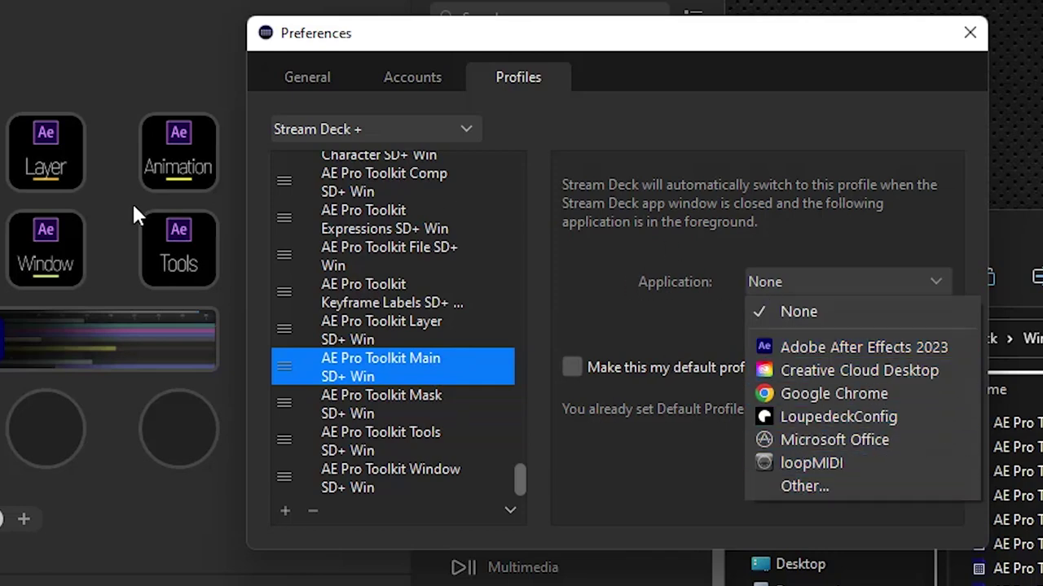
pyautogui.click(769, 347)
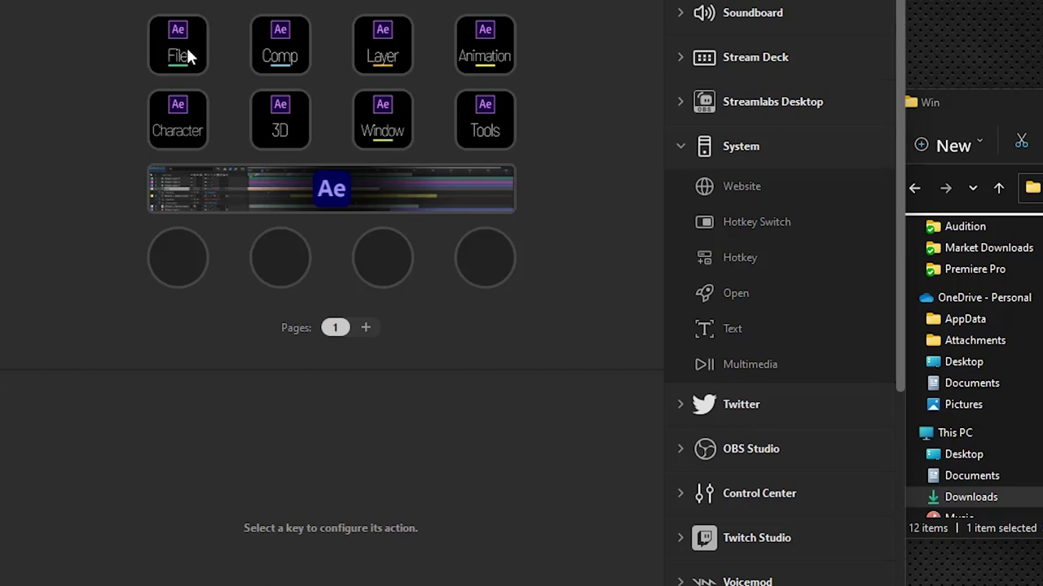
# Step: Link the File key to AE Pro Toolkit File SD+ Win and the Comp key to AE Pro Toolkit Comp SD+ Win
pyautogui.click(187, 50)
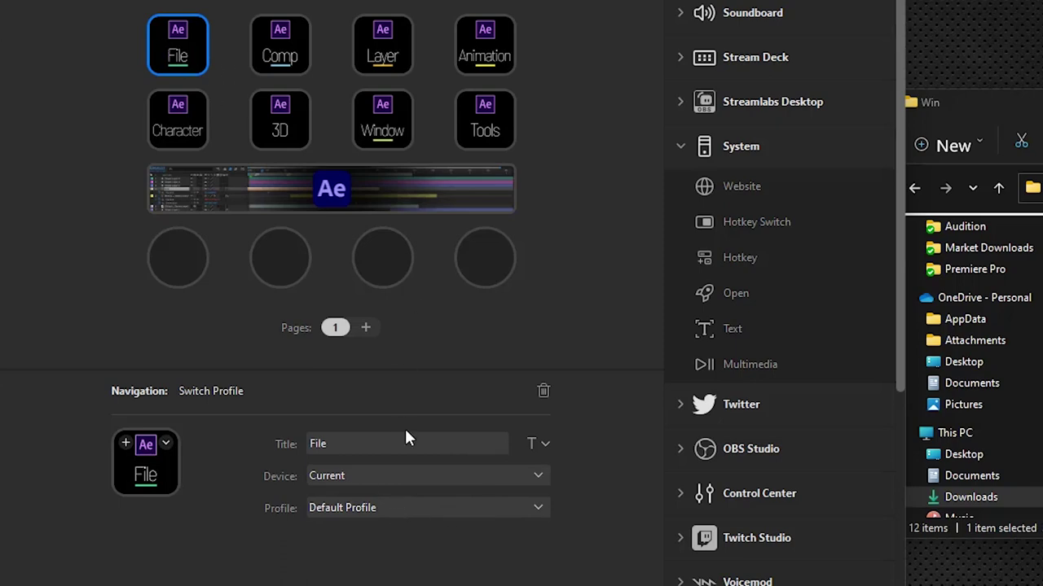
pyautogui.click(421, 508)
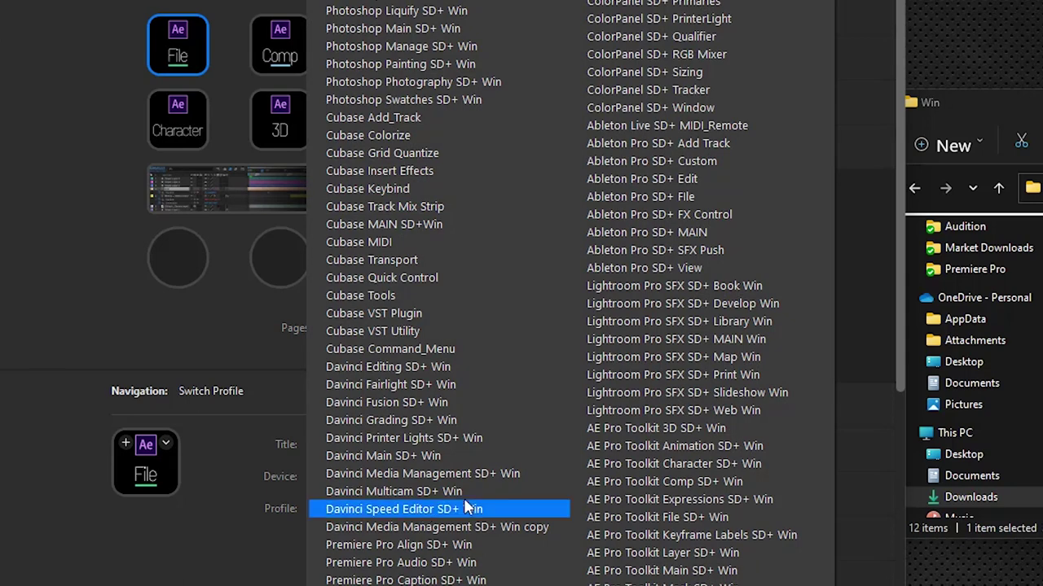
pyautogui.click(705, 521)
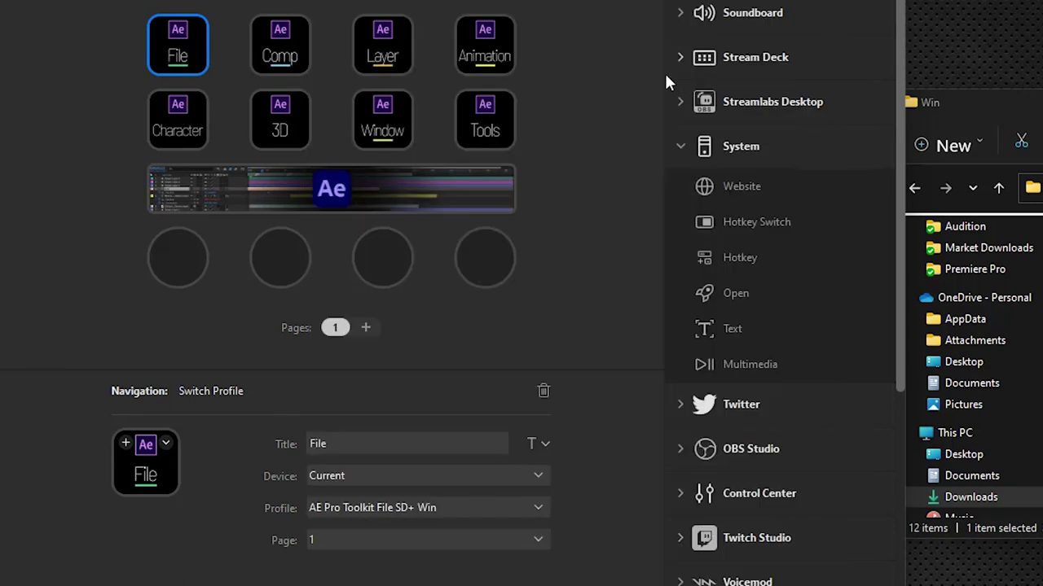
pyautogui.click(285, 52)
pyautogui.click(417, 508)
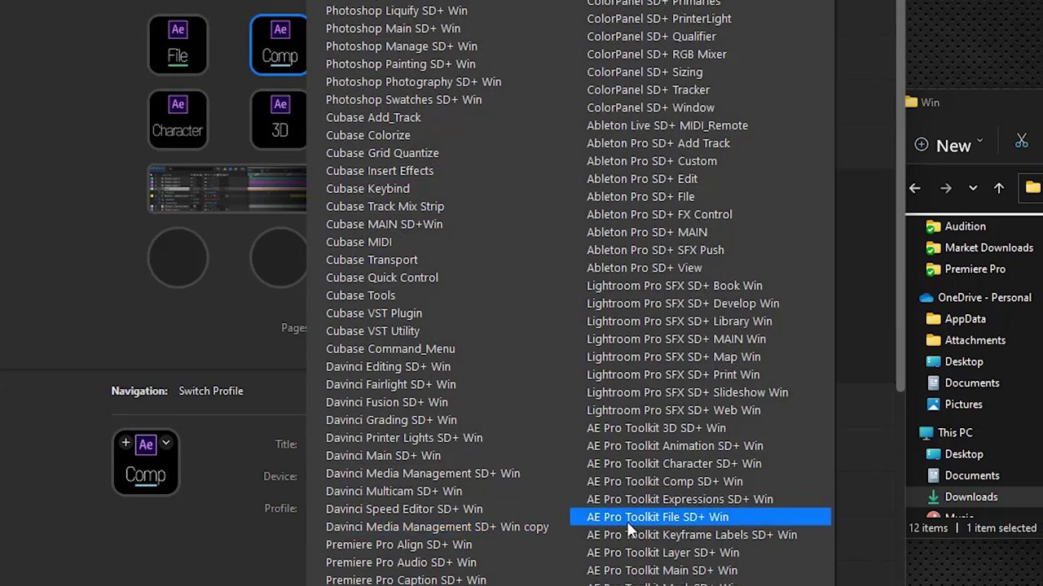
pyautogui.click(709, 481)
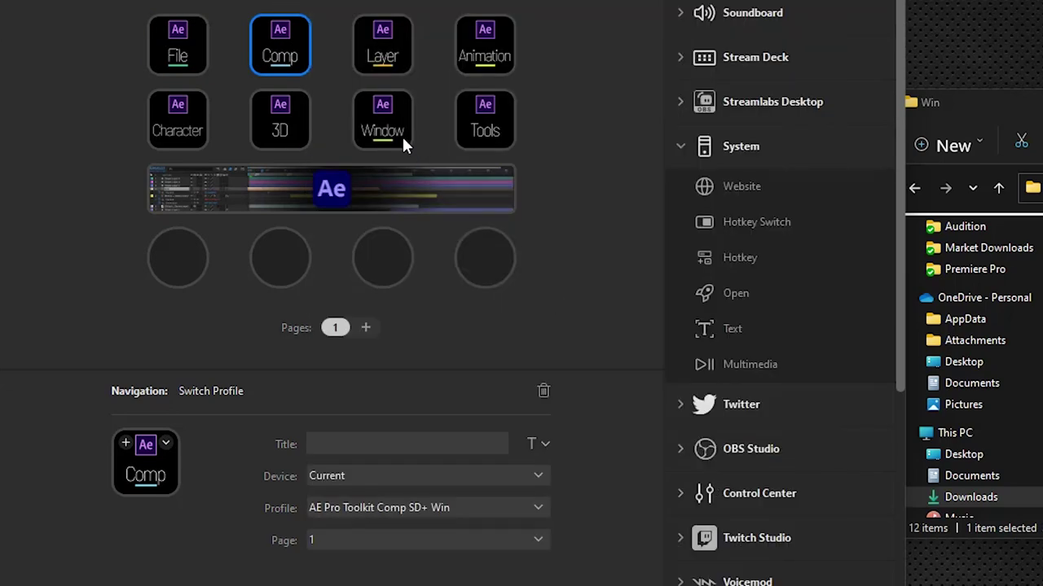
# Step: Link the Layer key to AE Pro Toolkit Layer SD+ Win and the Animation key to AE Pro Toolkit Animation SD+ Win
pyautogui.click(381, 69)
pyautogui.click(478, 507)
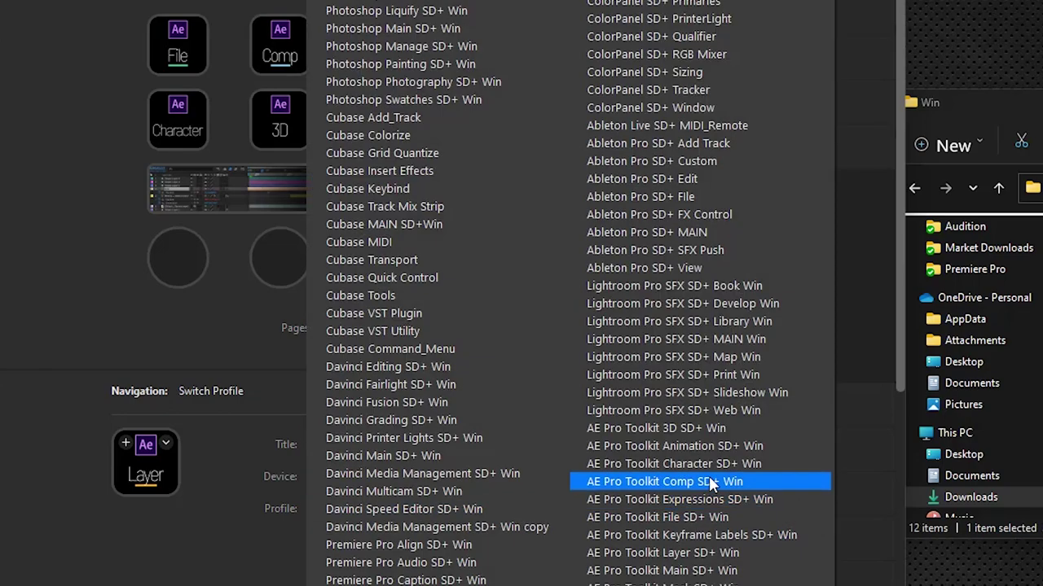
pyautogui.click(721, 552)
pyautogui.click(484, 50)
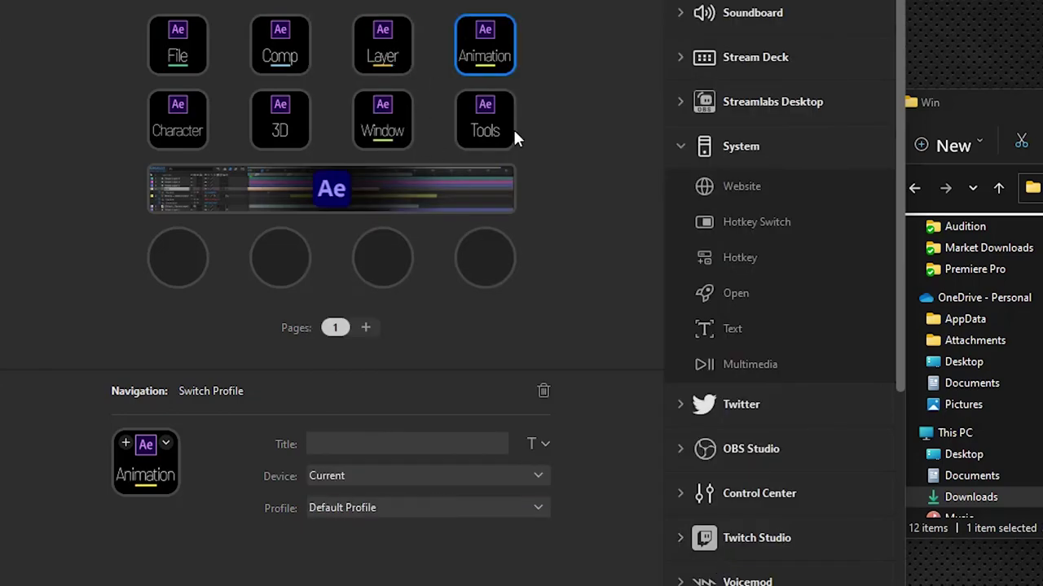
pyautogui.click(460, 507)
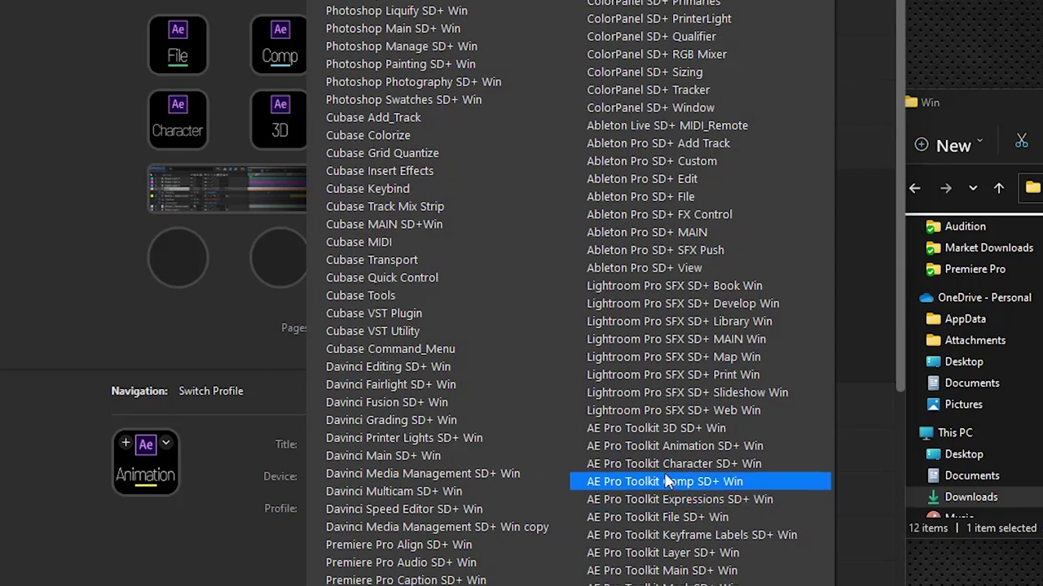
pyautogui.click(673, 450)
# Step: Link the Character key to AE Pro Toolkit Character SD+ Win and the 3D key to AE Pro Toolkit 3D SD+ Win
pyautogui.click(173, 139)
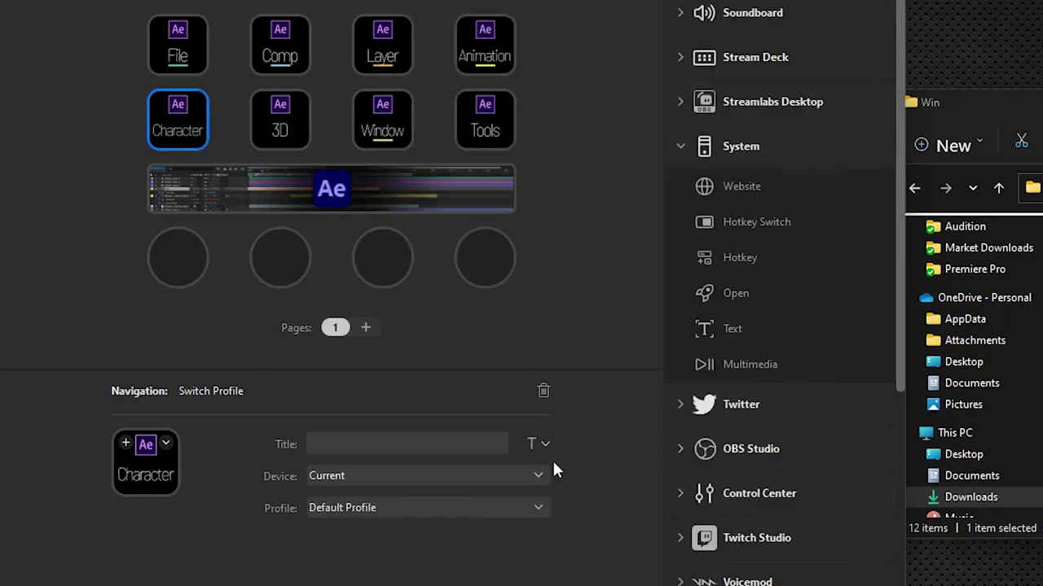
pyautogui.click(501, 507)
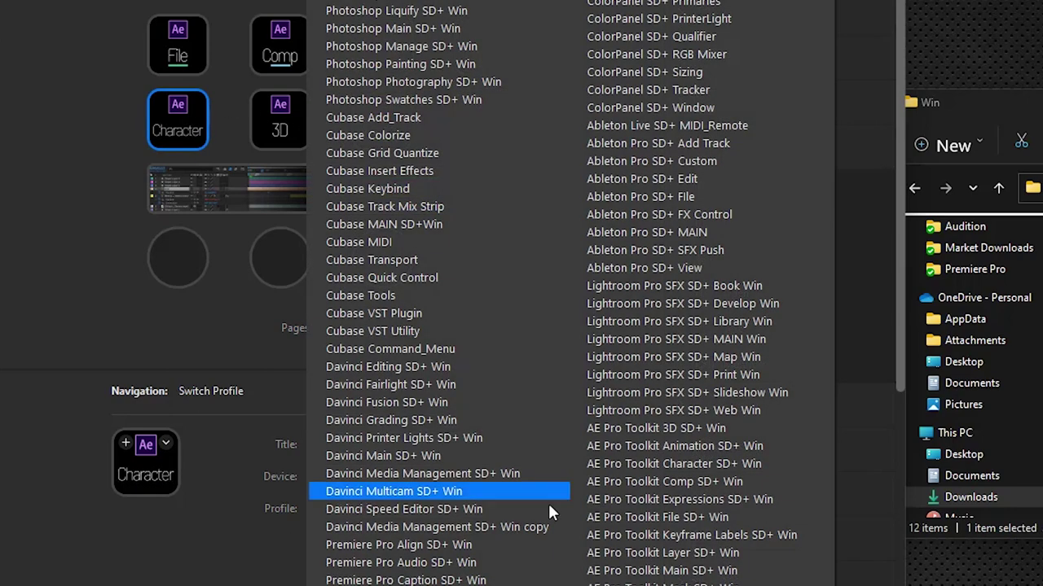
pyautogui.click(701, 464)
pyautogui.click(302, 143)
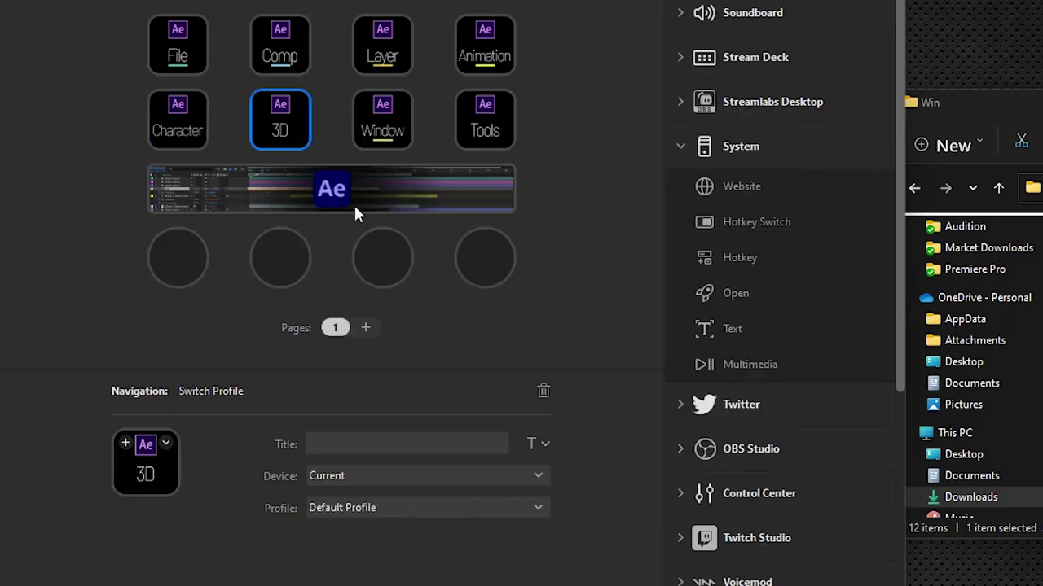
pyautogui.click(521, 505)
pyautogui.click(711, 432)
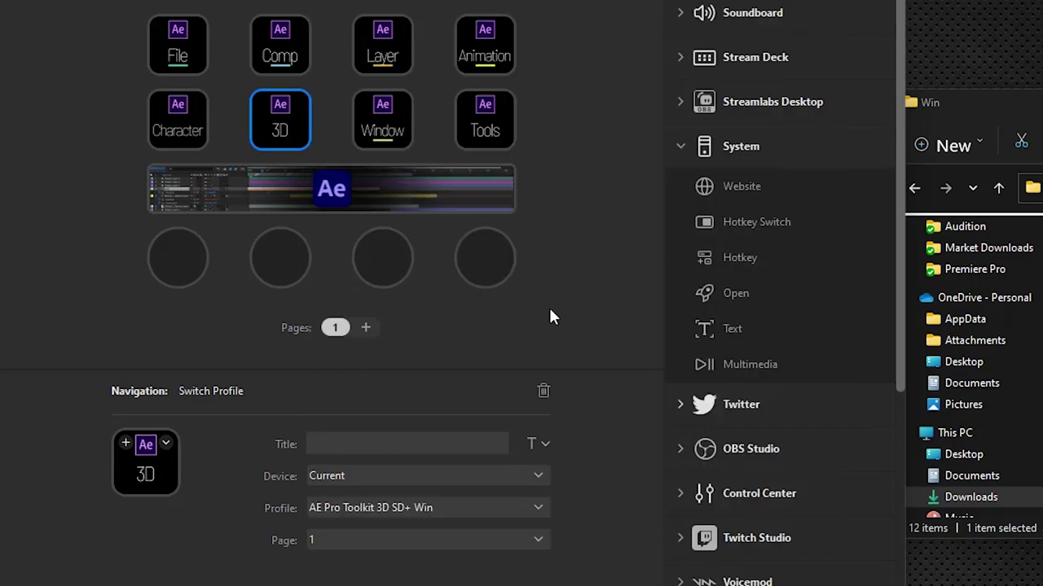
# Step: Link the Window key to the AE Pro Toolkit Window SD+ Win profile
pyautogui.click(376, 121)
pyautogui.click(509, 508)
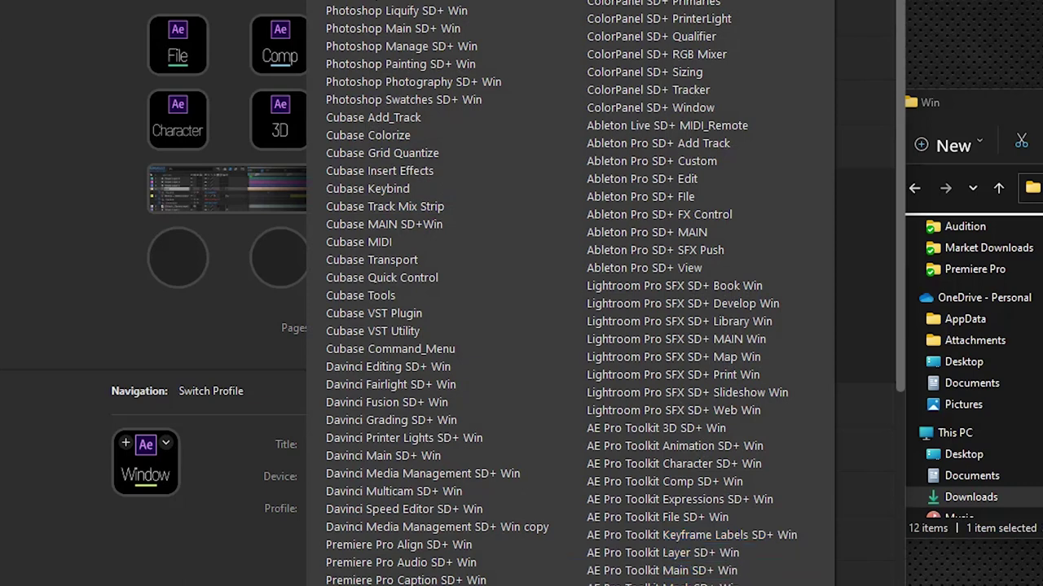
pyautogui.click(597, 418)
# Step: Link the main profile's Tools key to the AE Pro Toolkit Tools SD+ Win profile
pyautogui.click(485, 122)
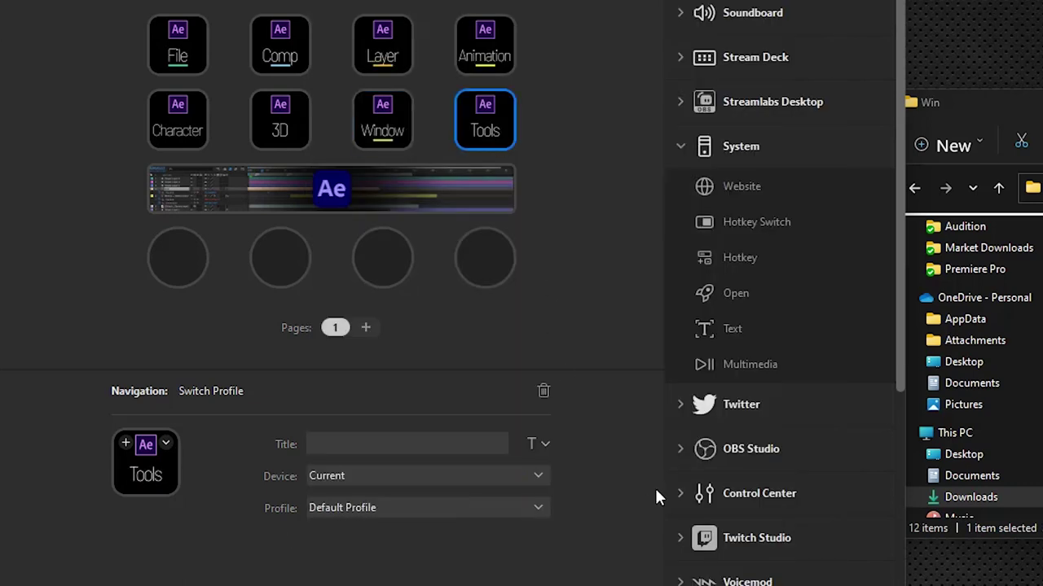
pyautogui.click(476, 506)
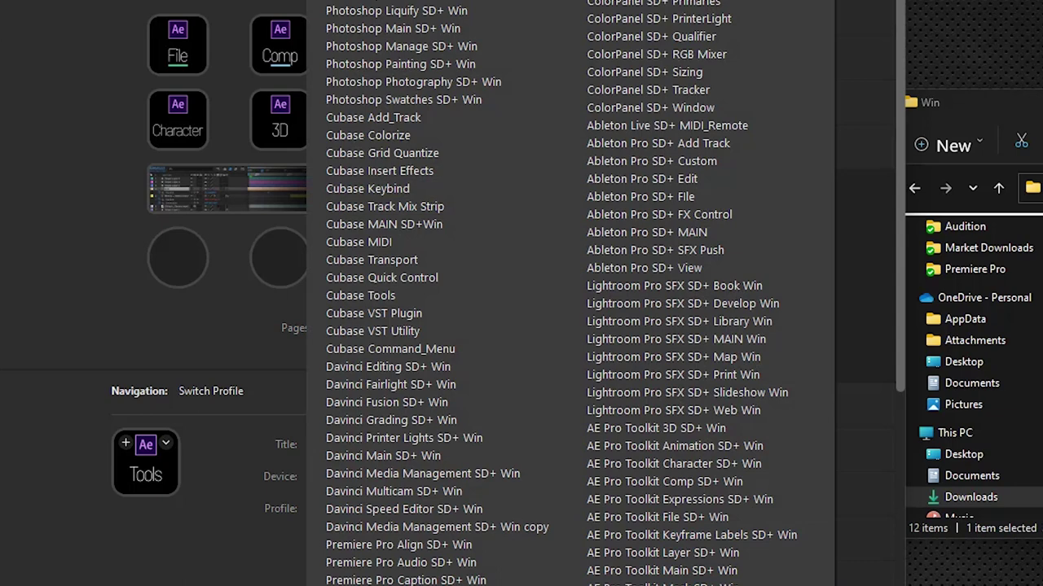
pyautogui.click(667, 580)
pyautogui.click(566, 236)
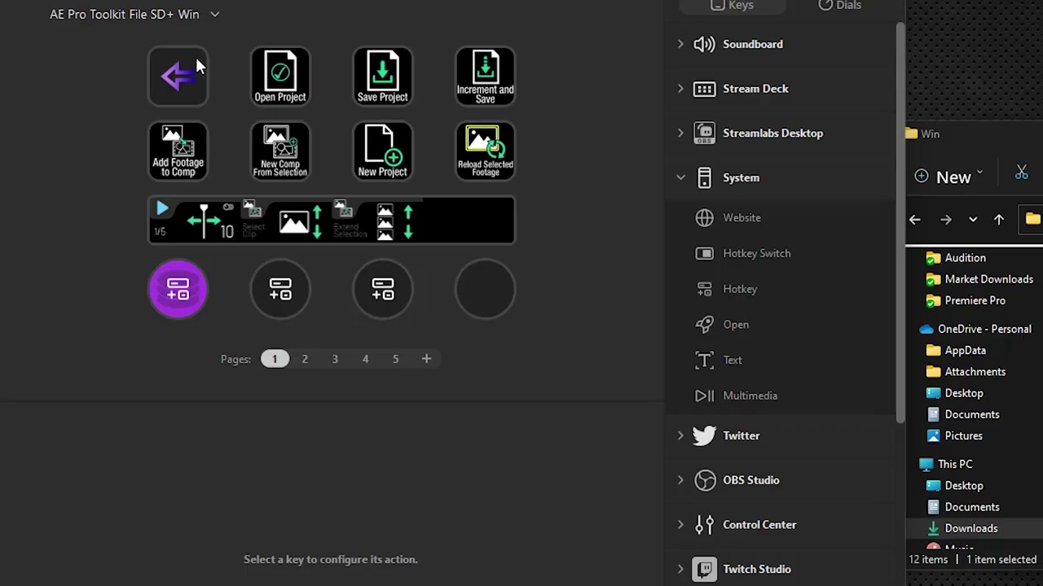
# Step: Link the back arrow keys of the File and Comp profiles to AE Pro Toolkit Main SD+ Win
pyautogui.click(185, 69)
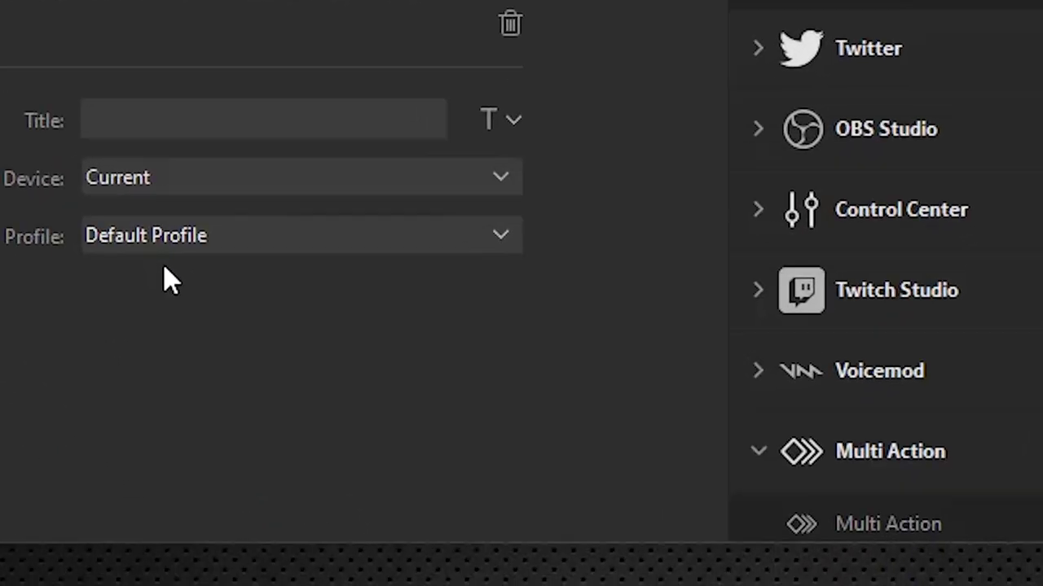
pyautogui.click(204, 244)
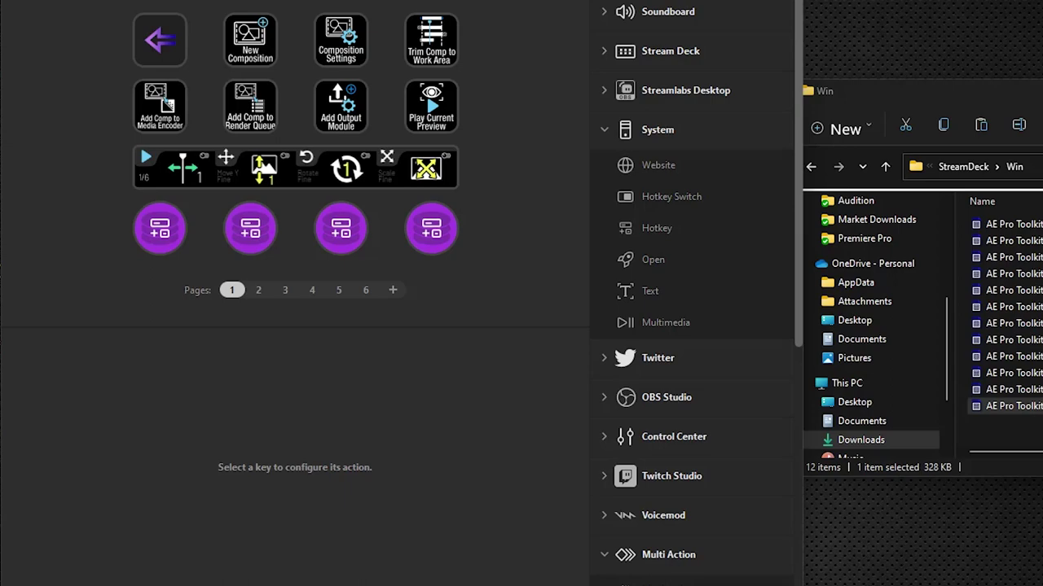
pyautogui.click(160, 41)
pyautogui.click(386, 450)
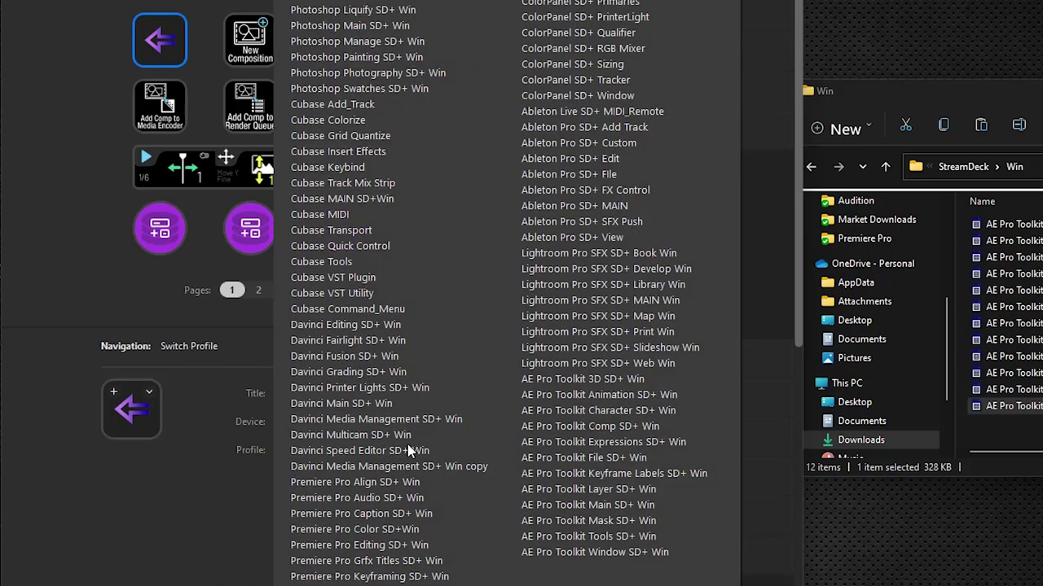
pyautogui.click(610, 507)
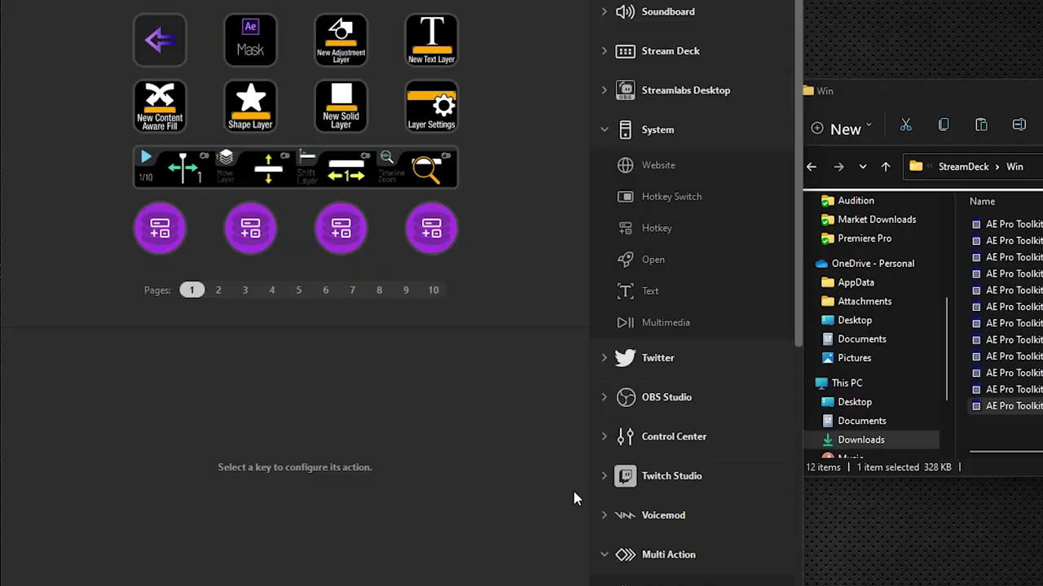
# Step: Link the Layer profile's back arrow key to AE Pro Toolkit Main SD+ Win
pyautogui.click(165, 49)
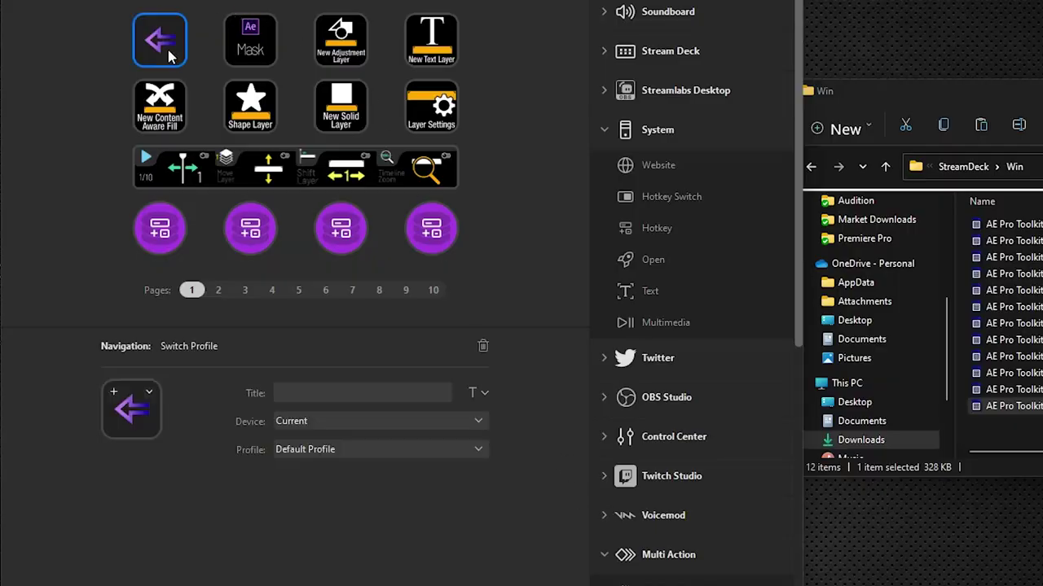
pyautogui.click(395, 449)
pyautogui.click(613, 505)
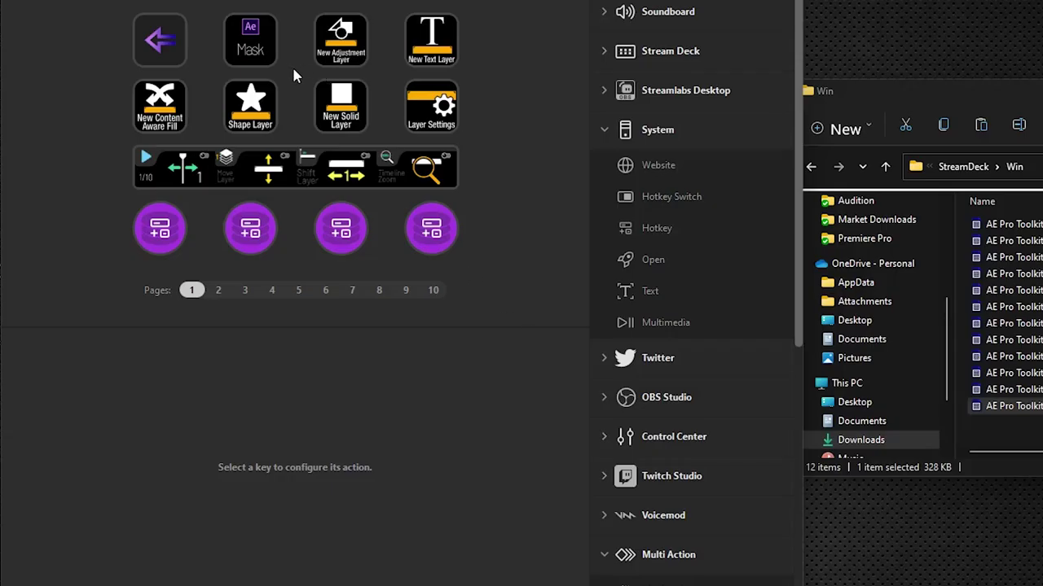
# Step: Link the Layer profile's Mask key to AE Pro Toolkit Mask SD+ Win and assign a target profile to the Mask profile's back arrow key
pyautogui.click(263, 52)
pyautogui.click(397, 447)
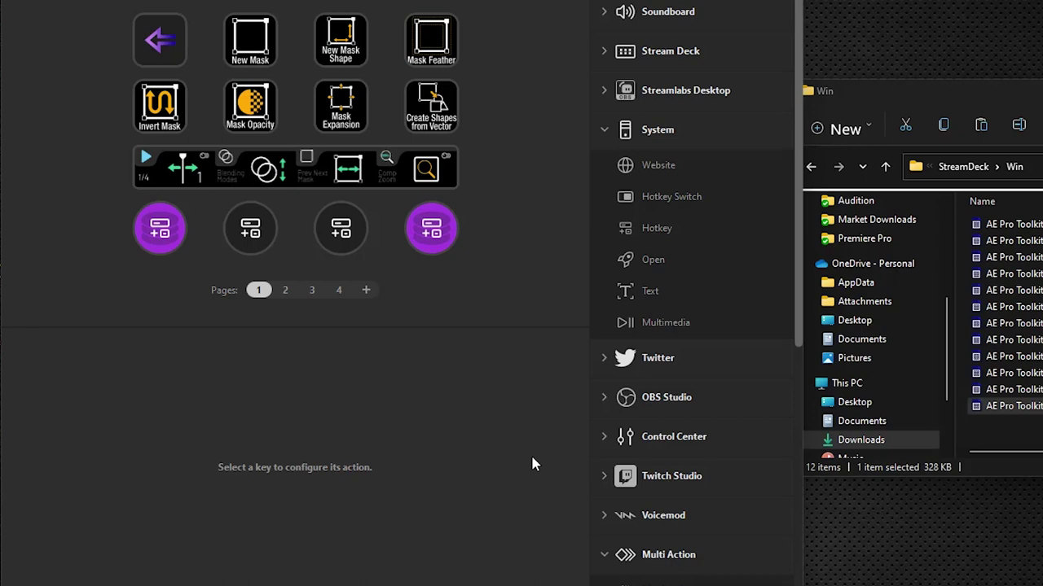
pyautogui.click(164, 31)
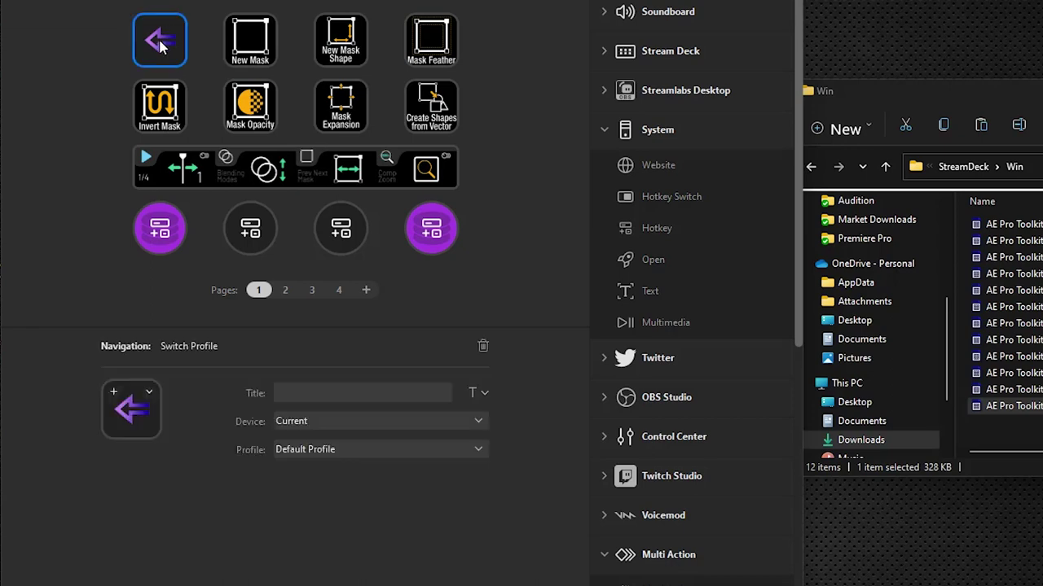
pyautogui.click(409, 454)
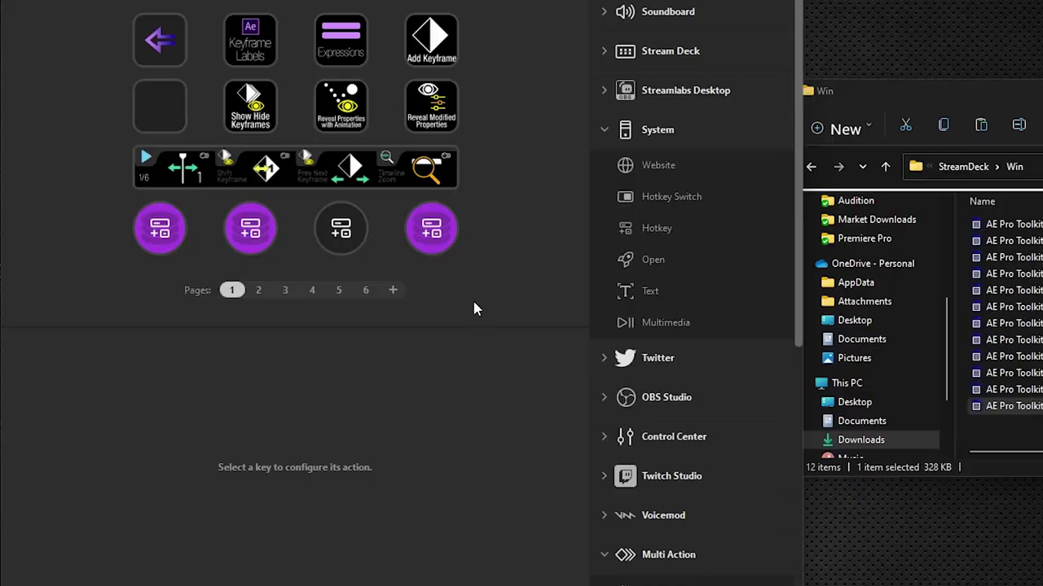
# Step: Link the Animation profile's back arrow key to AE Pro Toolkit Main SD+ Win
pyautogui.click(160, 39)
pyautogui.click(370, 449)
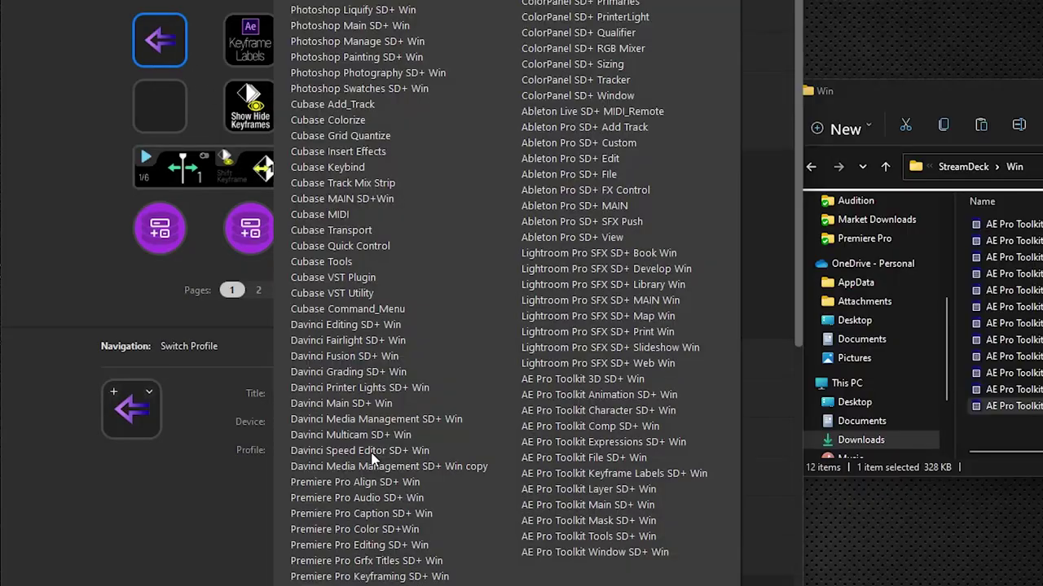
pyautogui.click(594, 500)
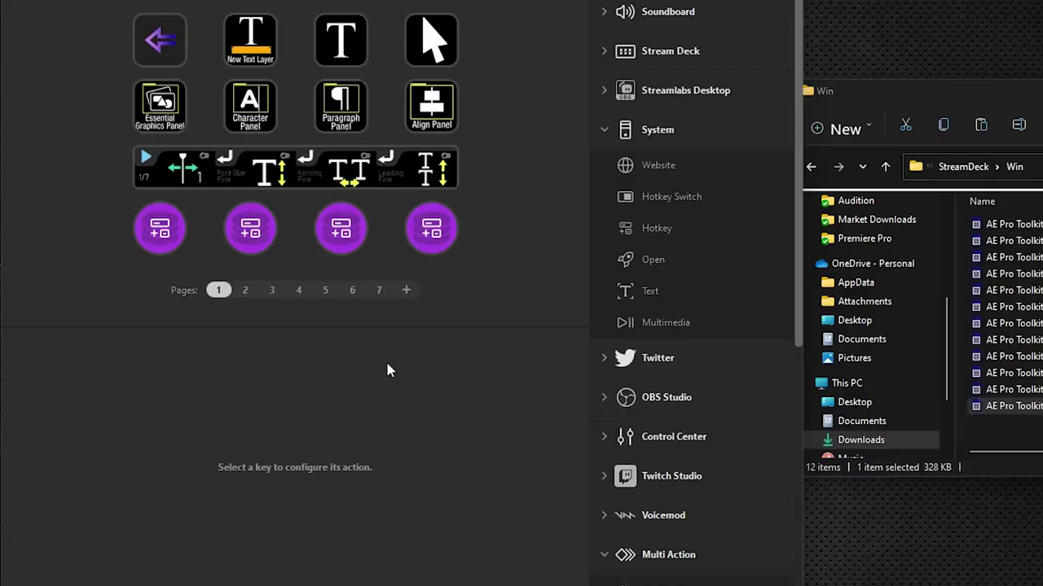
pyautogui.click(160, 39)
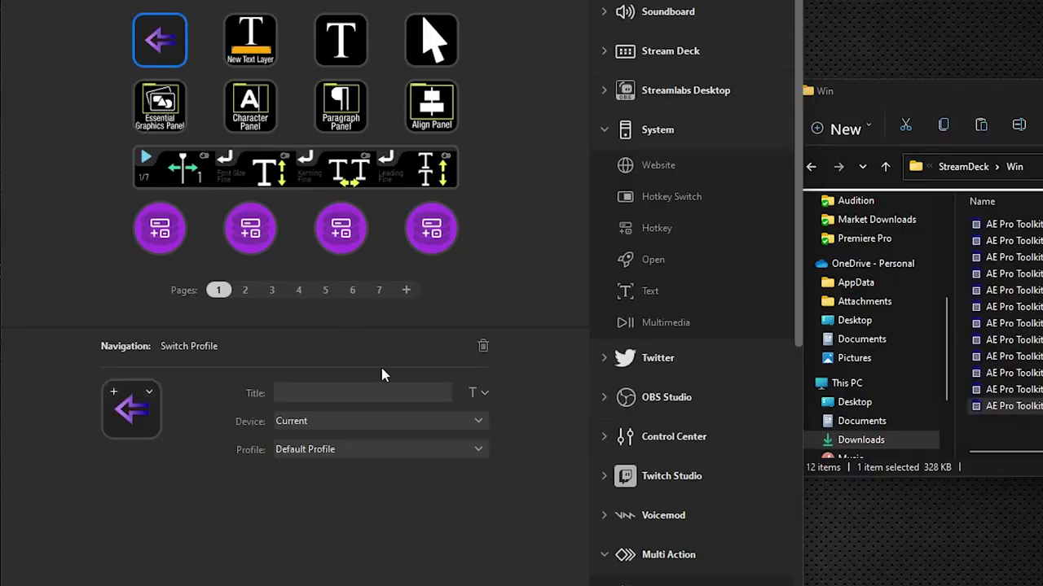
pyautogui.click(379, 449)
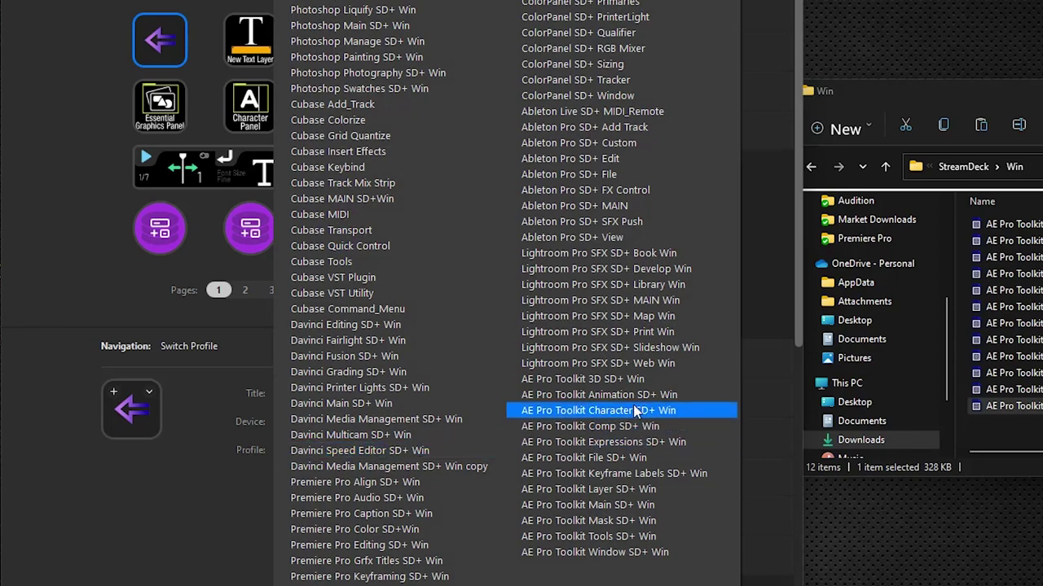
pyautogui.click(525, 395)
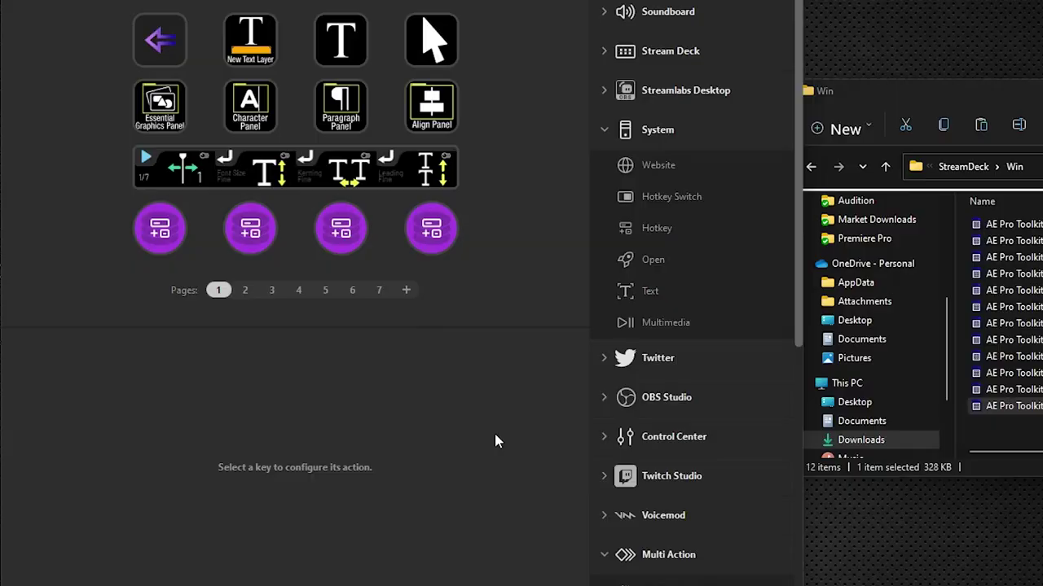
# Step: Link the back arrow keys of the Character, 3D and Tools profiles to AE Pro Toolkit Main SD+ Win
pyautogui.click(161, 40)
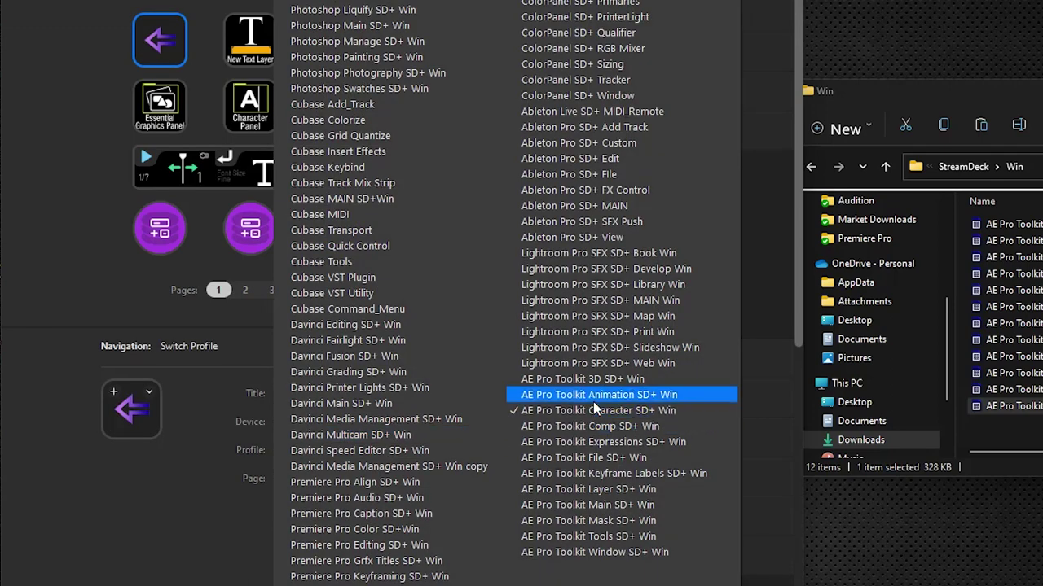
pyautogui.click(600, 505)
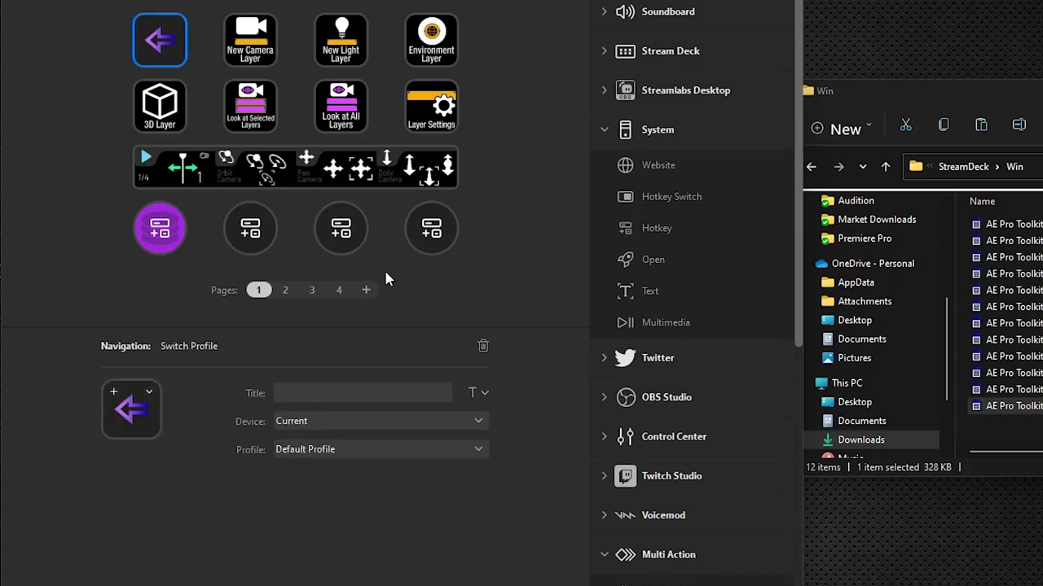
pyautogui.click(384, 453)
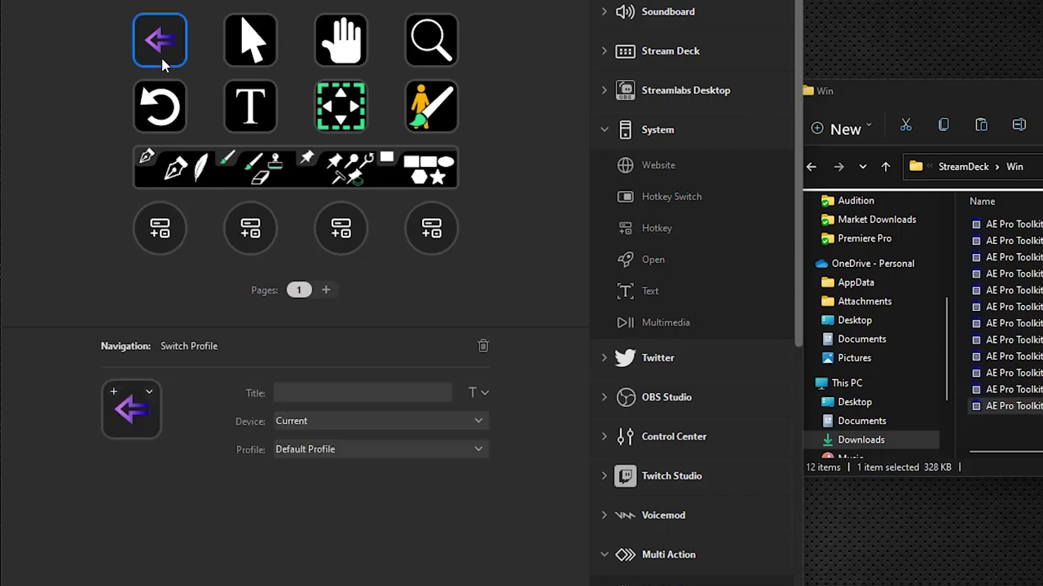
pyautogui.click(445, 464)
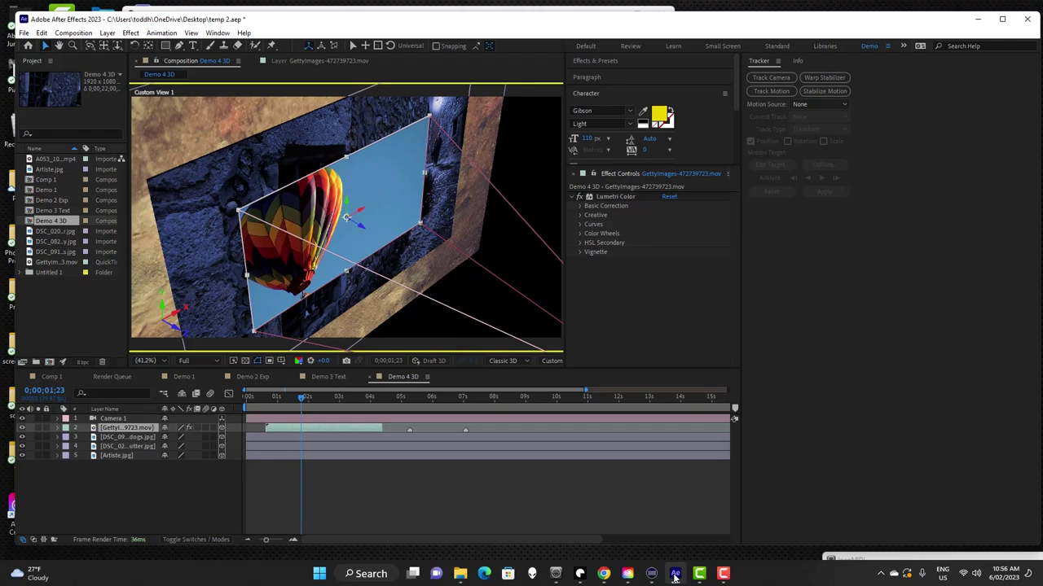
# Step: Open the FX Console effect search bar in After Effects
pyautogui.hotkey('ctrl', 'space')
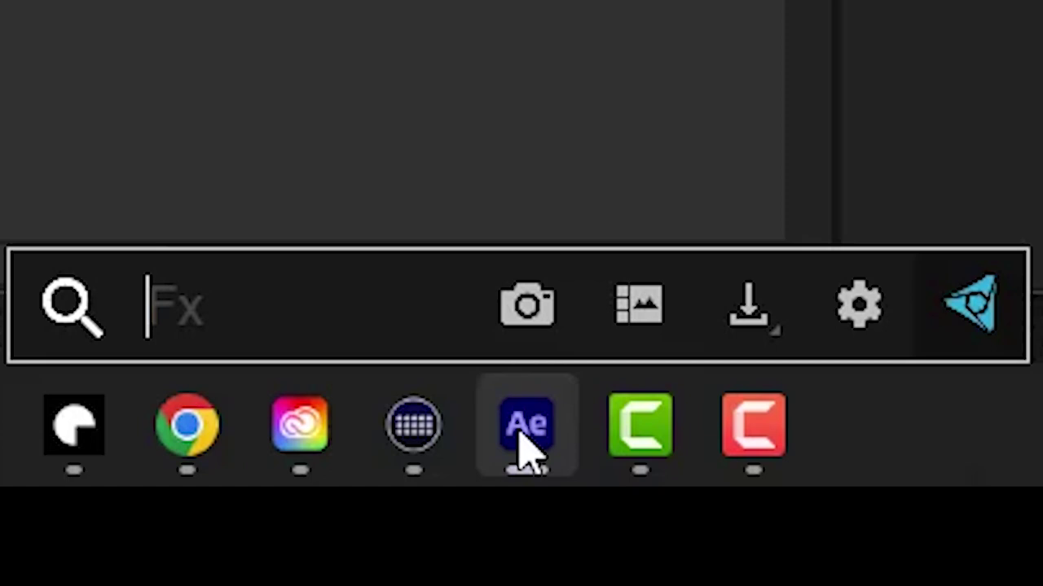